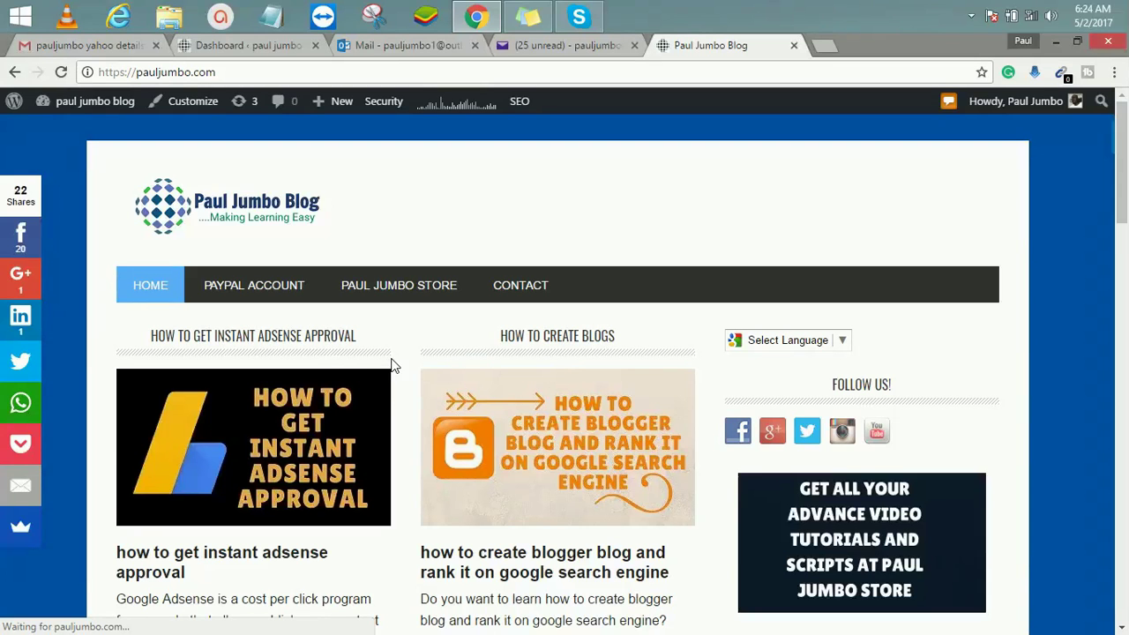
# Step: Minimize the browser, open the 'bulk email sender' folder and run the Email.Sender.Deluxe.v2.35 installer
pyautogui.click(1056, 41)
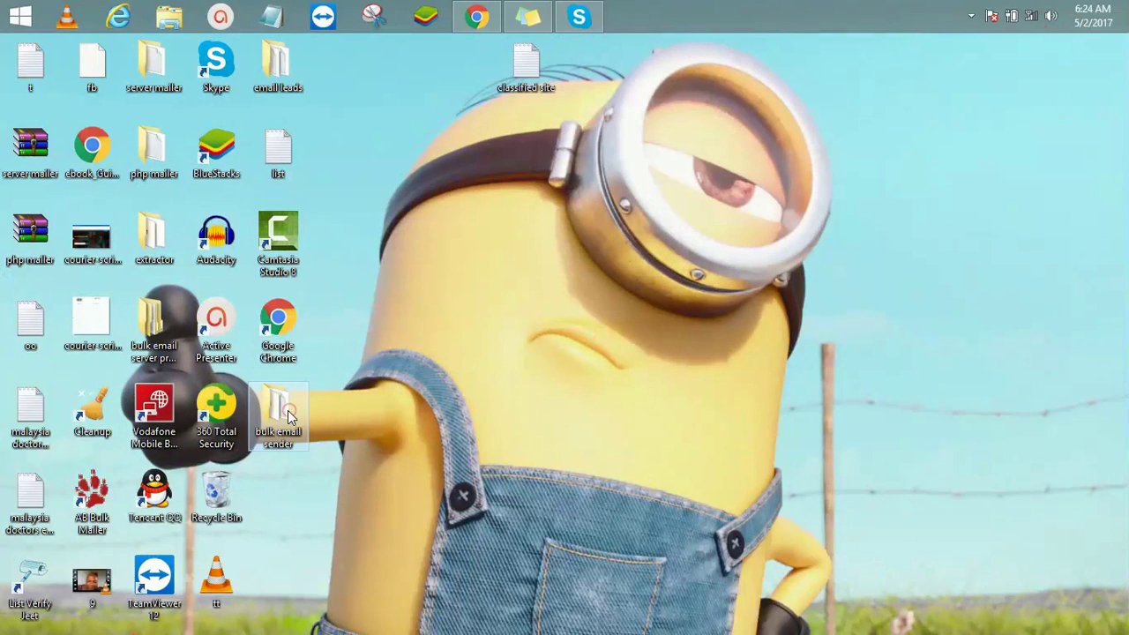
pyautogui.doubleClick(287, 410)
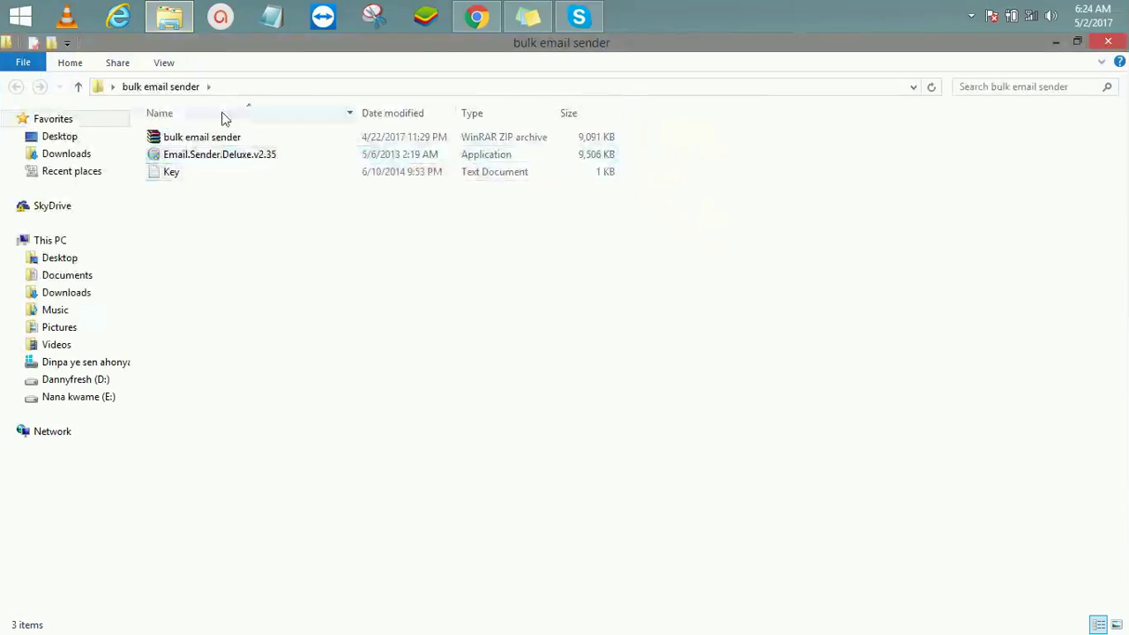
pyautogui.click(259, 159)
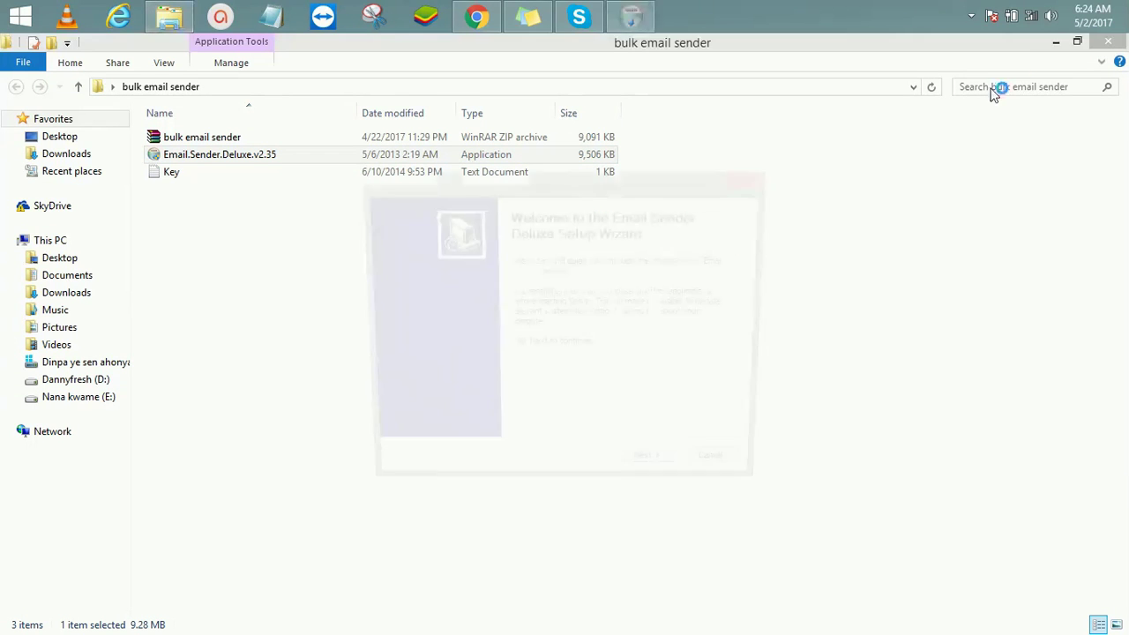
# Step: Complete the setup wizard, accepting the licence and the default install location
pyautogui.click(660, 476)
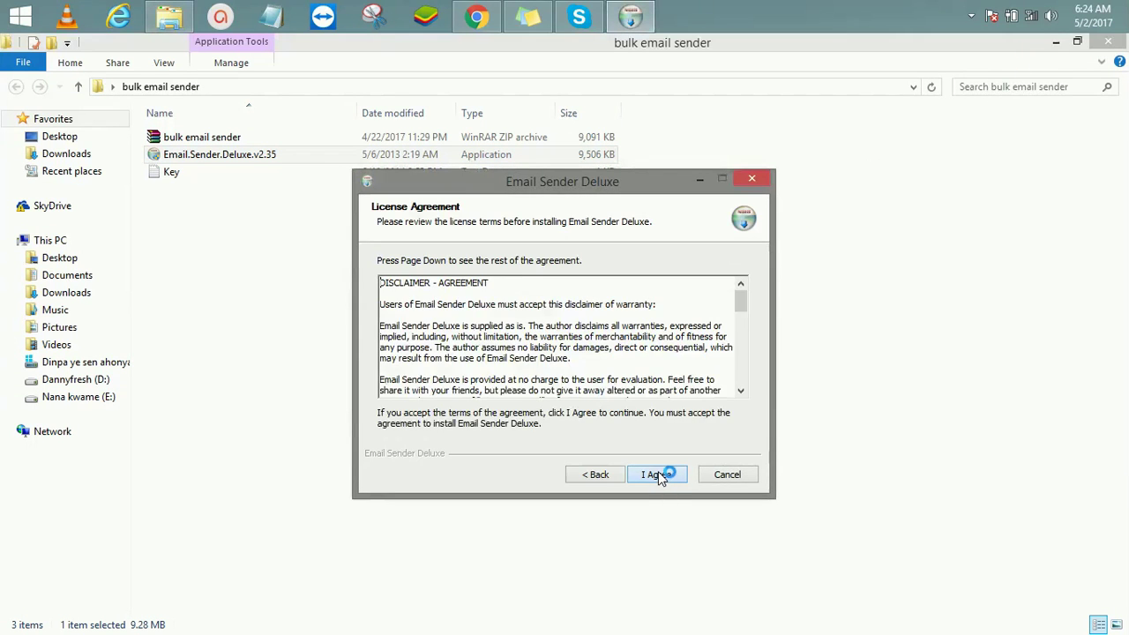
pyautogui.click(641, 477)
pyautogui.click(648, 479)
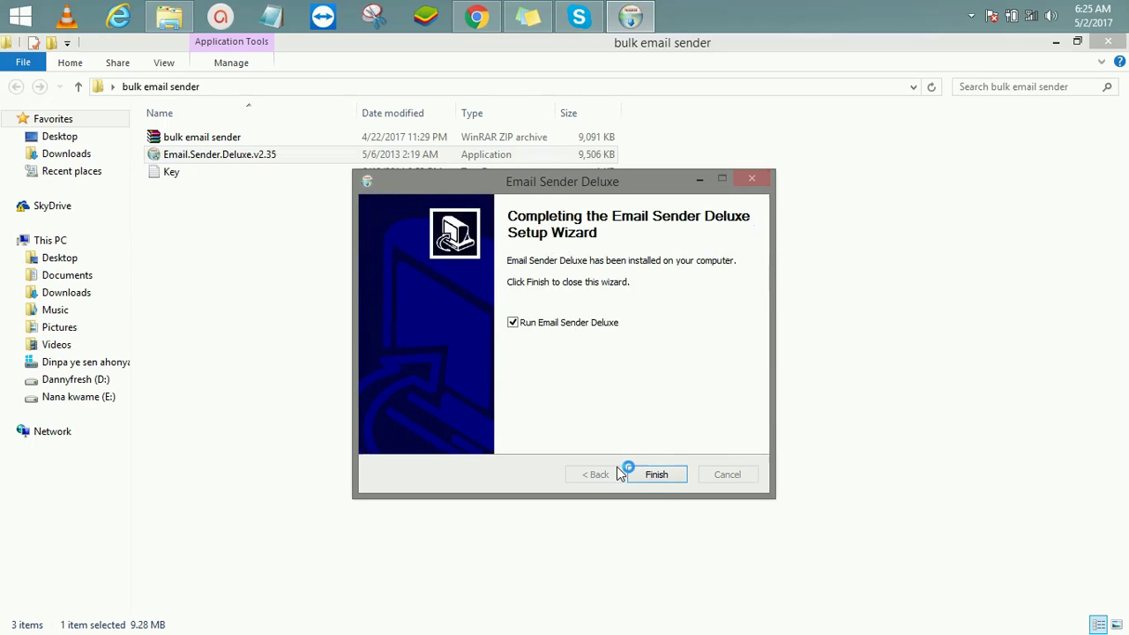
pyautogui.click(654, 477)
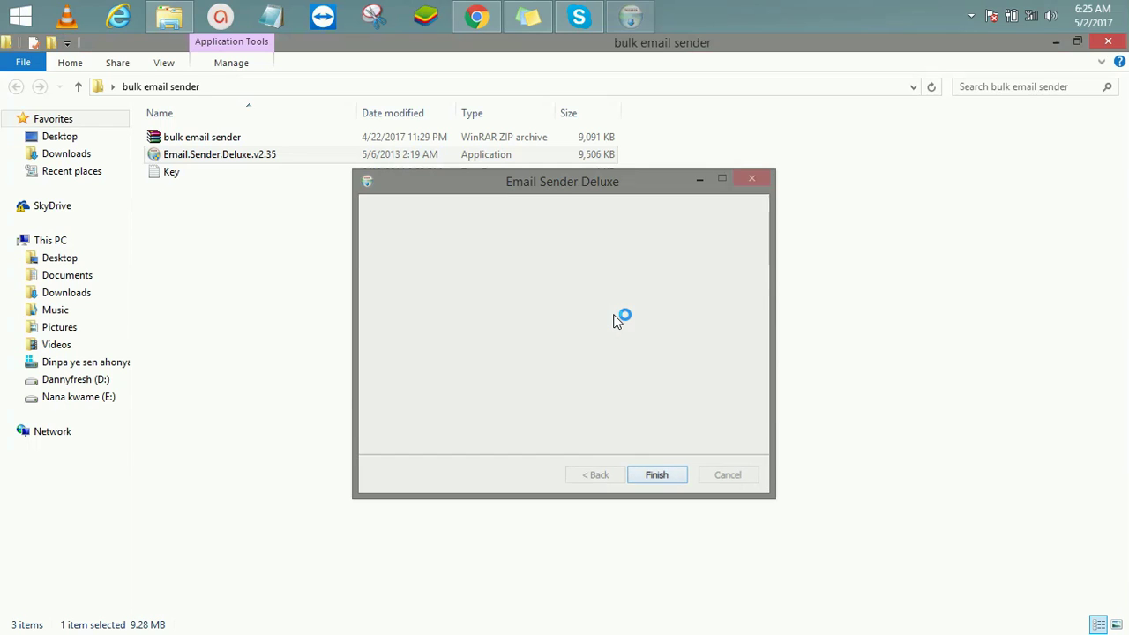
pyautogui.click(179, 173)
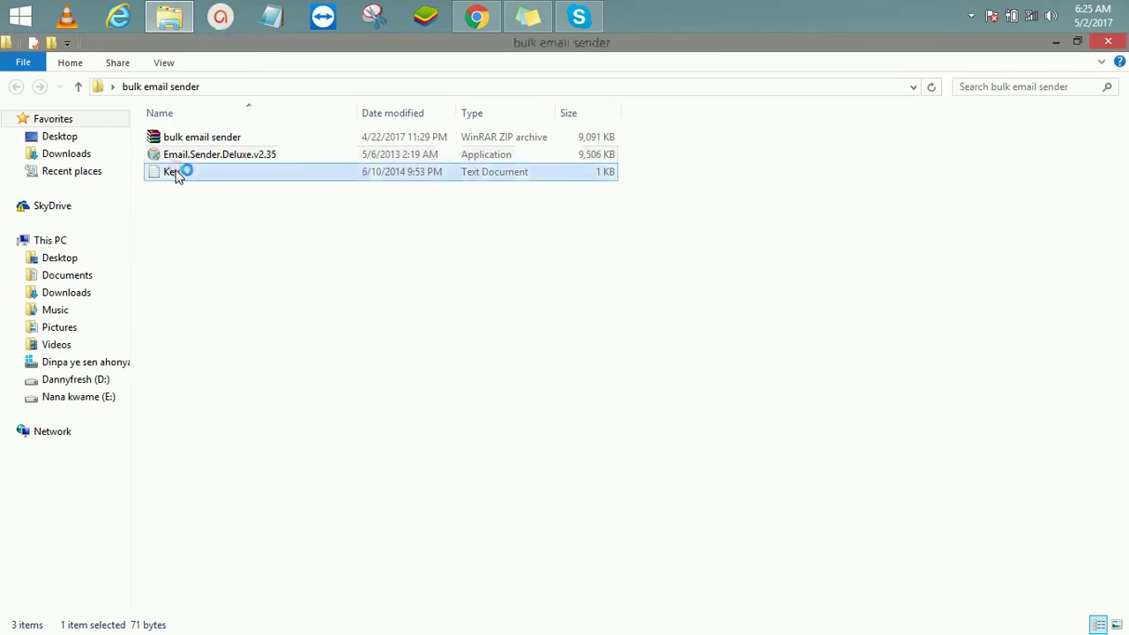
# Step: Open Key.txt in Notepad, select the first licence key, then minimize the popped-up browser and Notepad
pyautogui.doubleClick(179, 172)
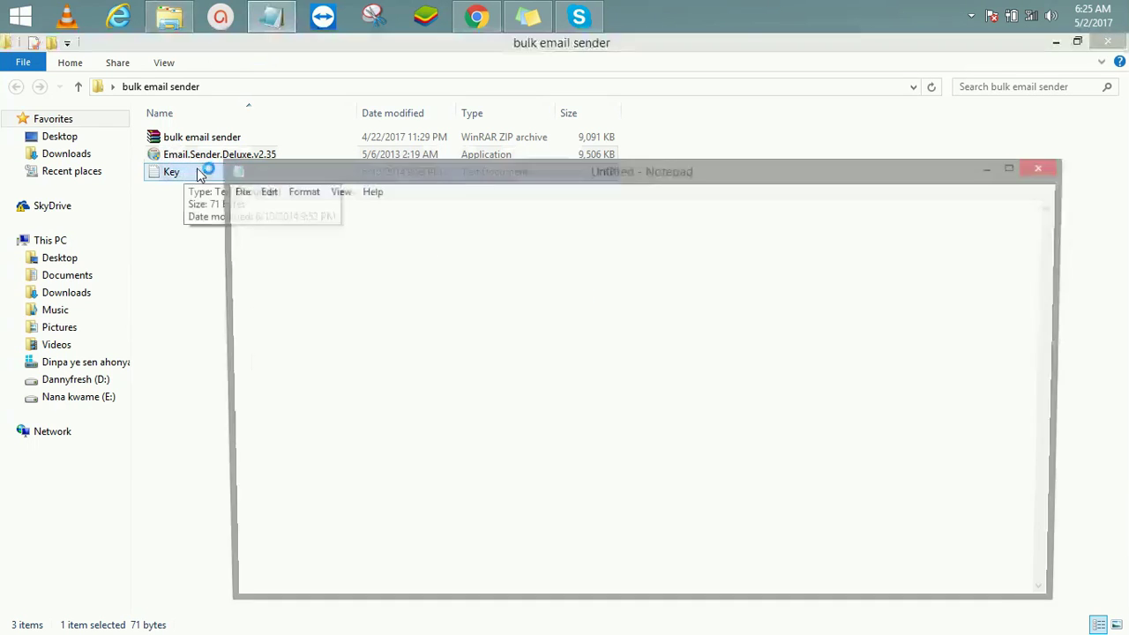
pyautogui.doubleClick(306, 211)
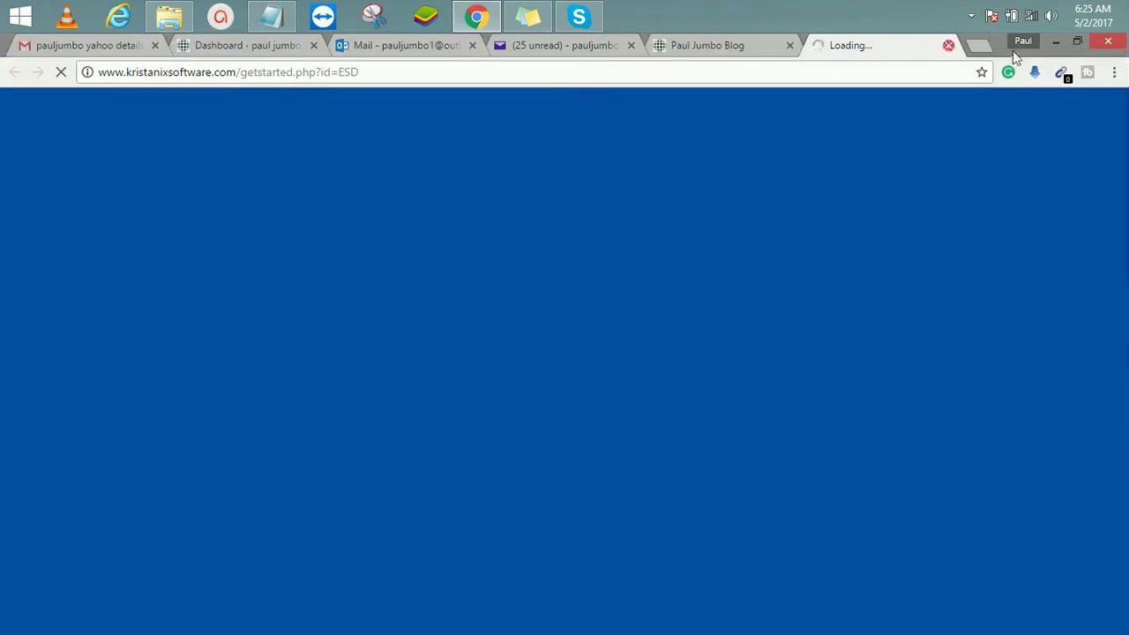
pyautogui.click(1056, 41)
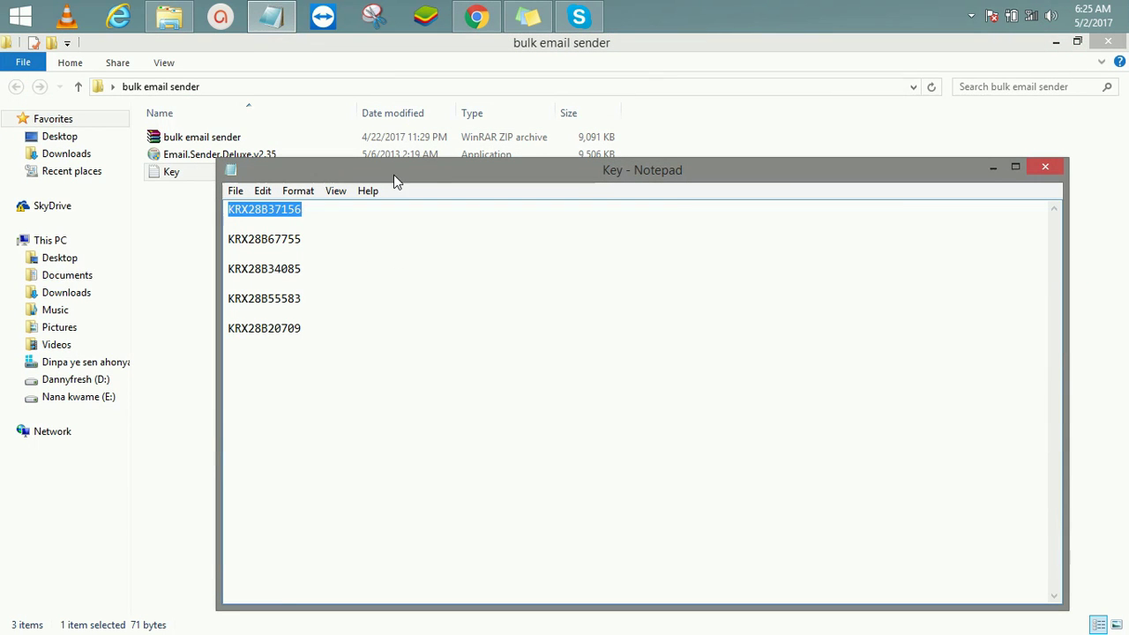
pyautogui.click(995, 166)
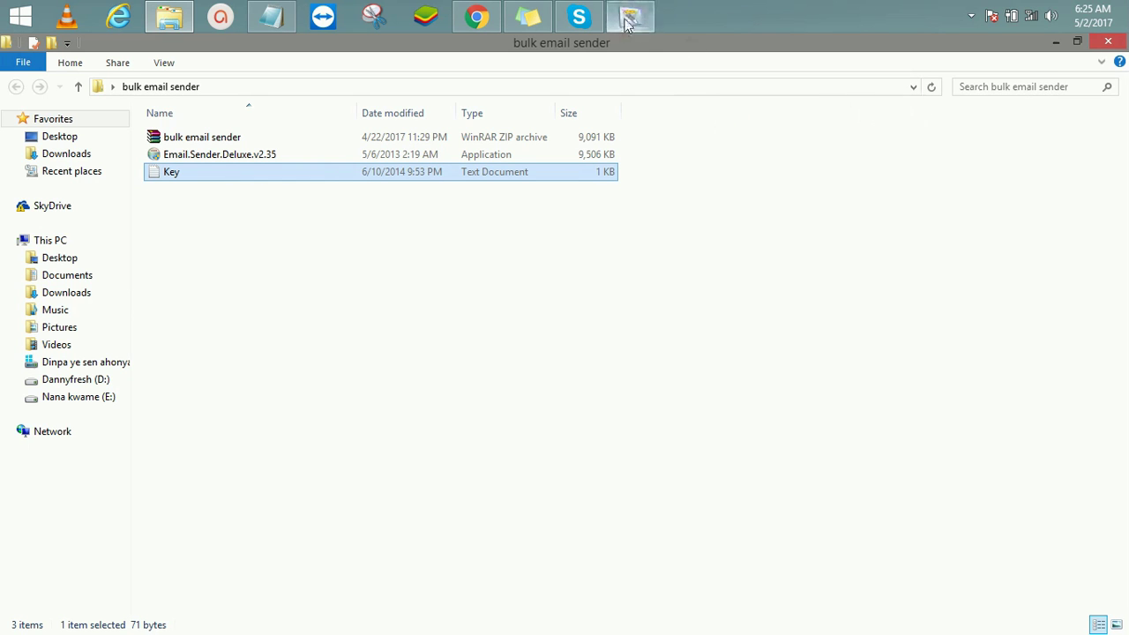
# Step: Review the General, Logging and Email Send Options tabs in Options, closing with OK unchanged
pyautogui.click(628, 18)
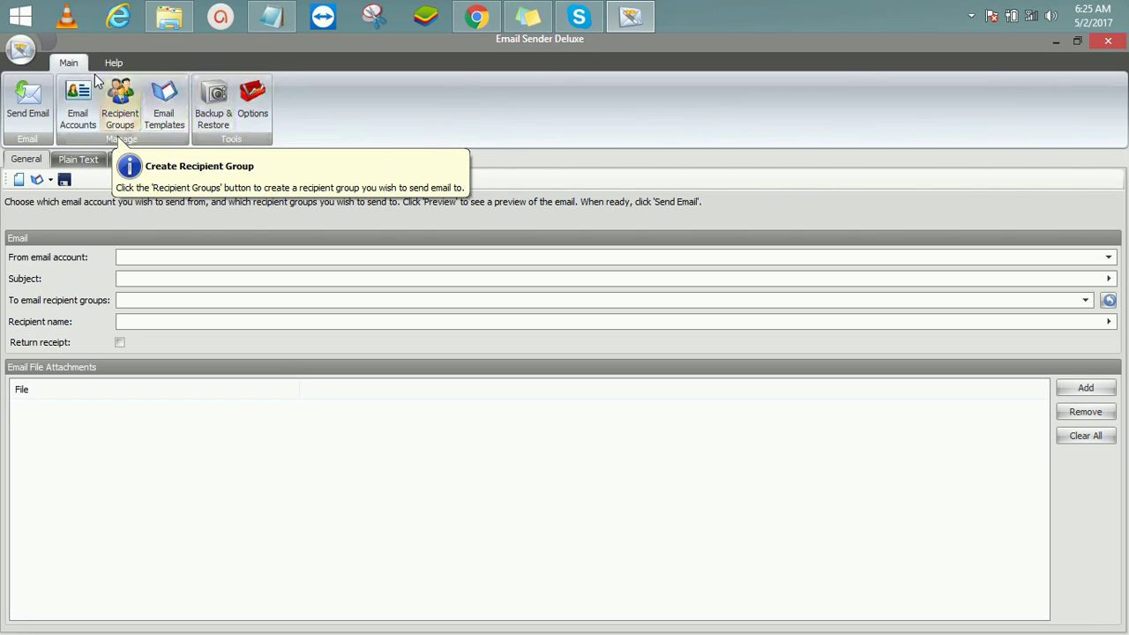
pyautogui.click(256, 113)
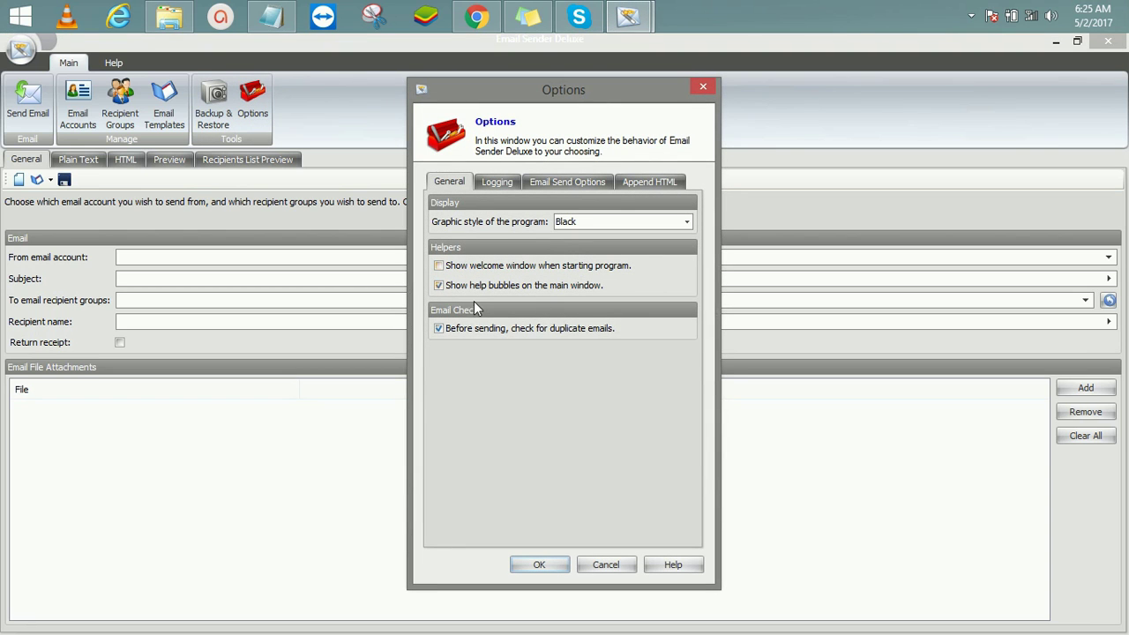
pyautogui.click(494, 183)
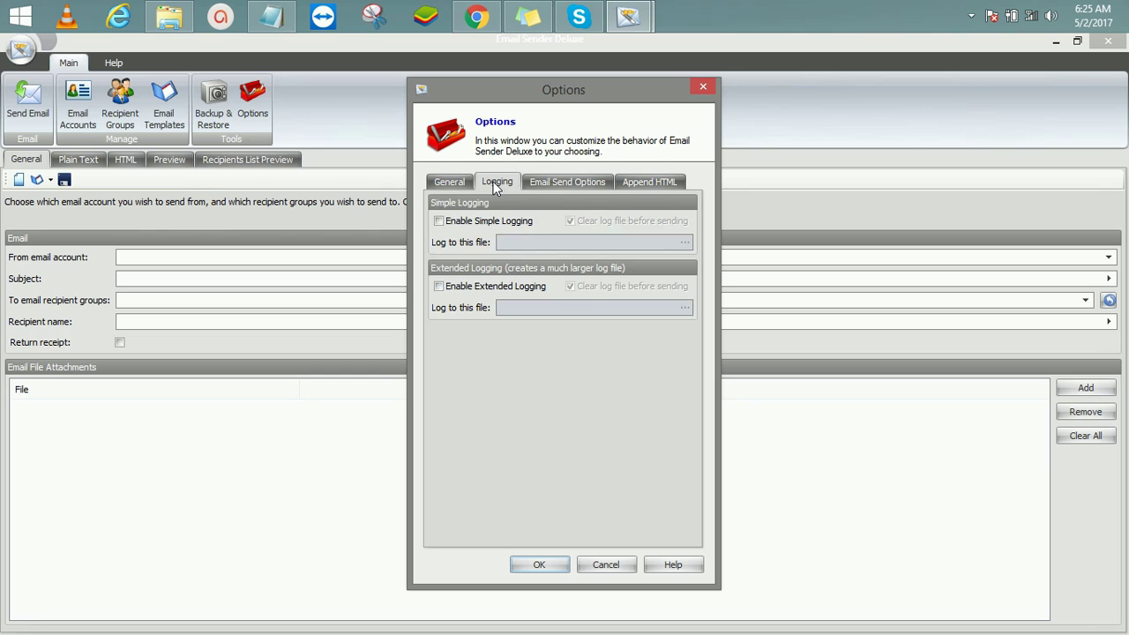
pyautogui.click(556, 182)
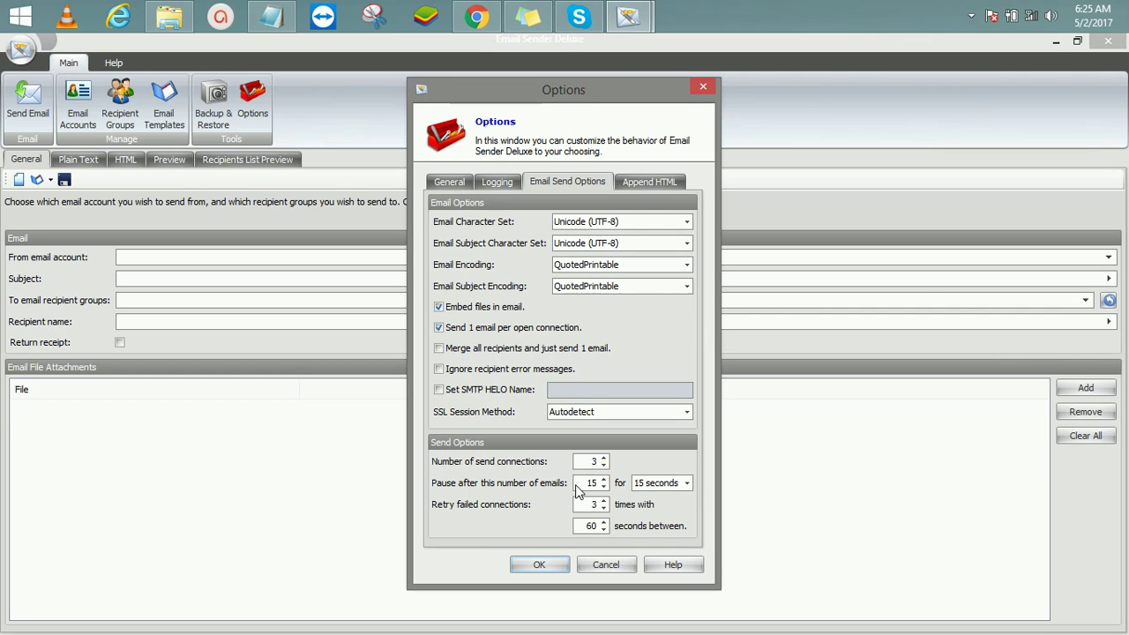
pyautogui.moveTo(587, 491)
pyautogui.click(537, 567)
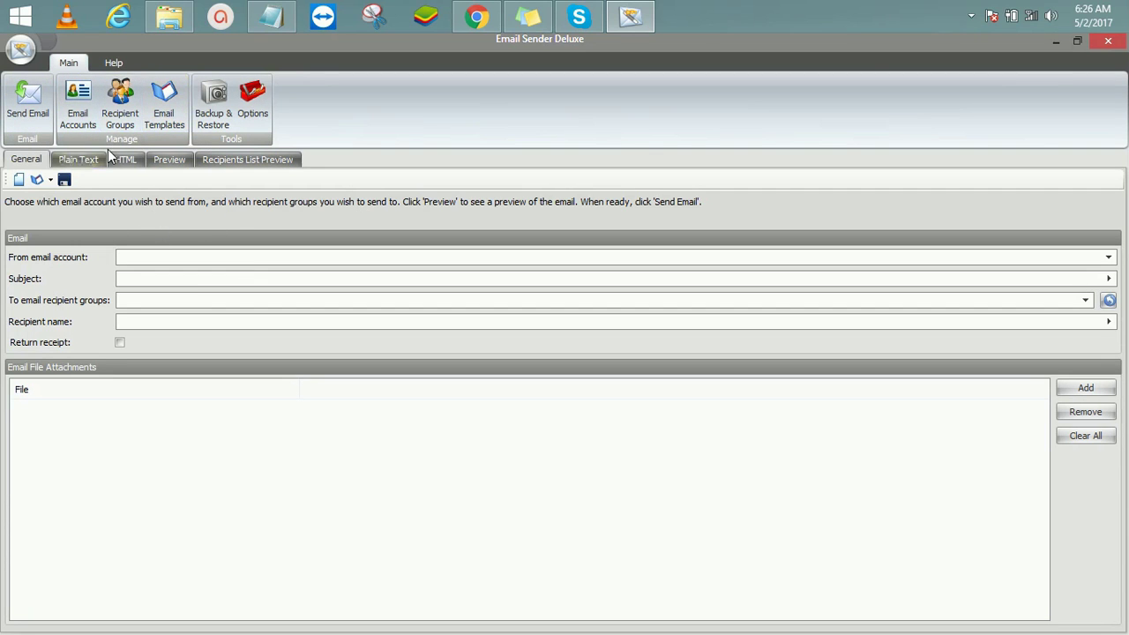
pyautogui.click(84, 121)
# Step: Create a new sender account with its name and pasted sender e-mail, then enter the SMTP server
pyautogui.click(77, 110)
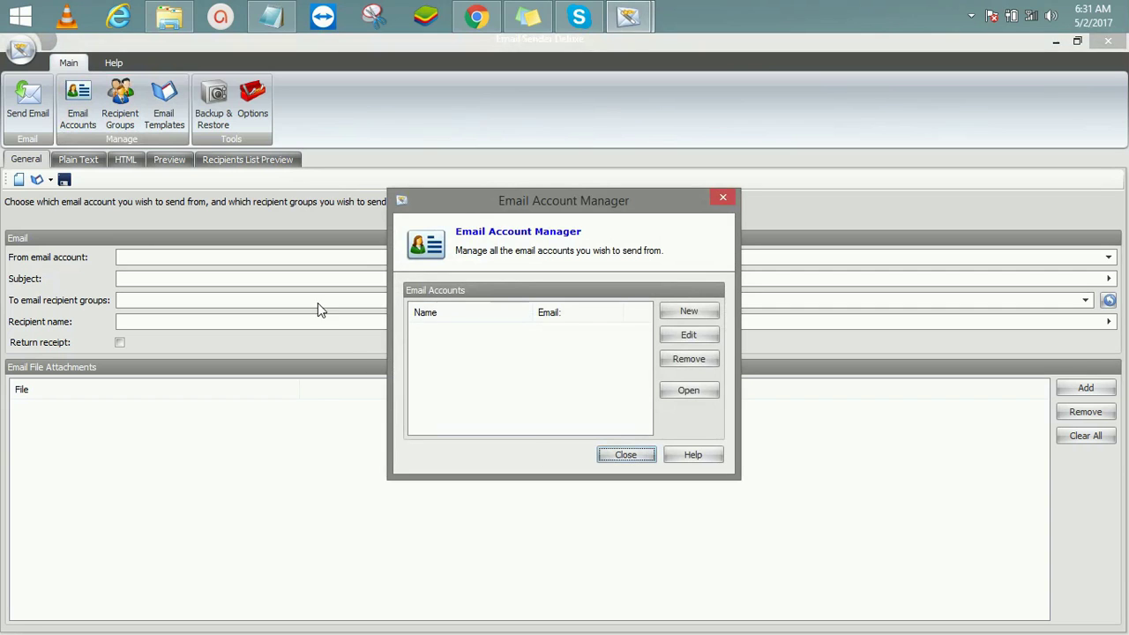
pyautogui.click(693, 315)
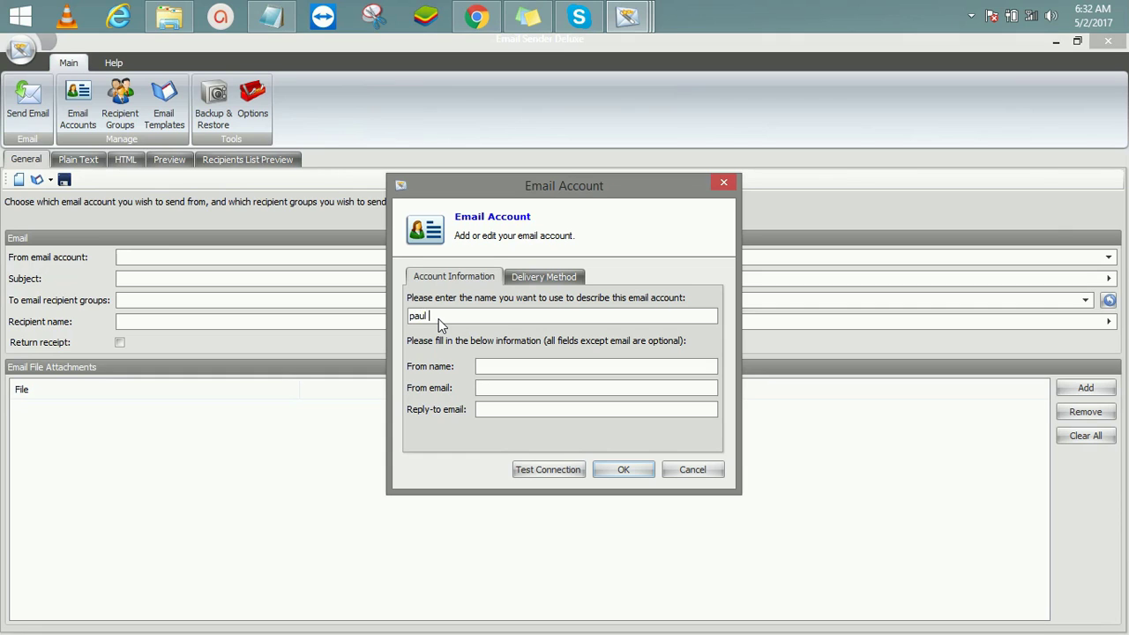
pyautogui.write('umbo')
pyautogui.click(549, 386)
pyautogui.hotkey('ctrl', 'v')
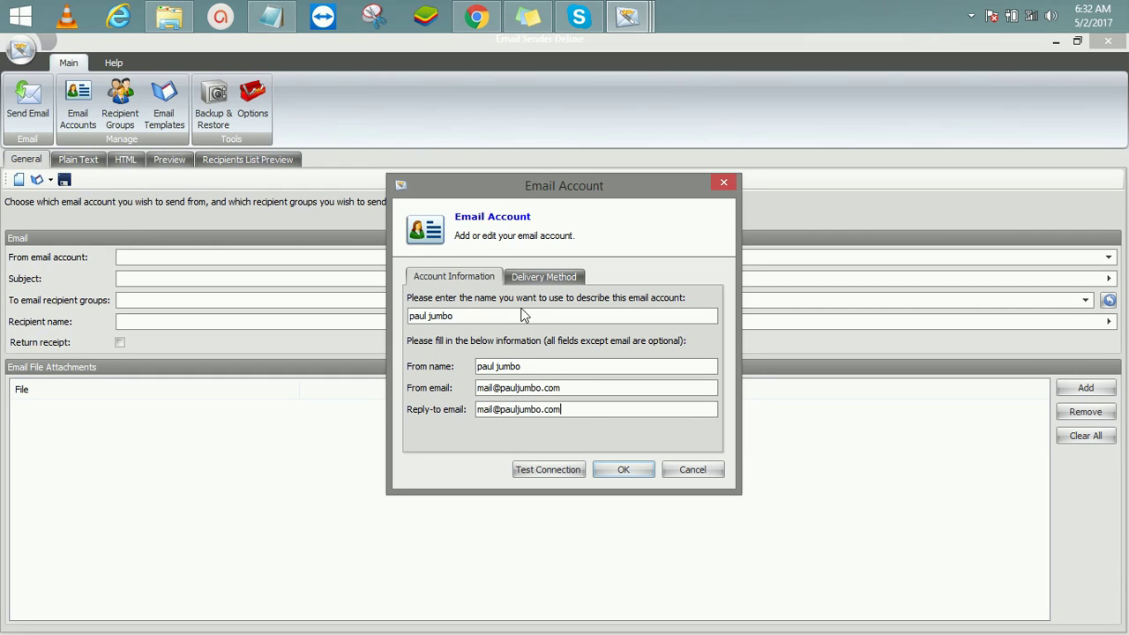
pyautogui.click(535, 280)
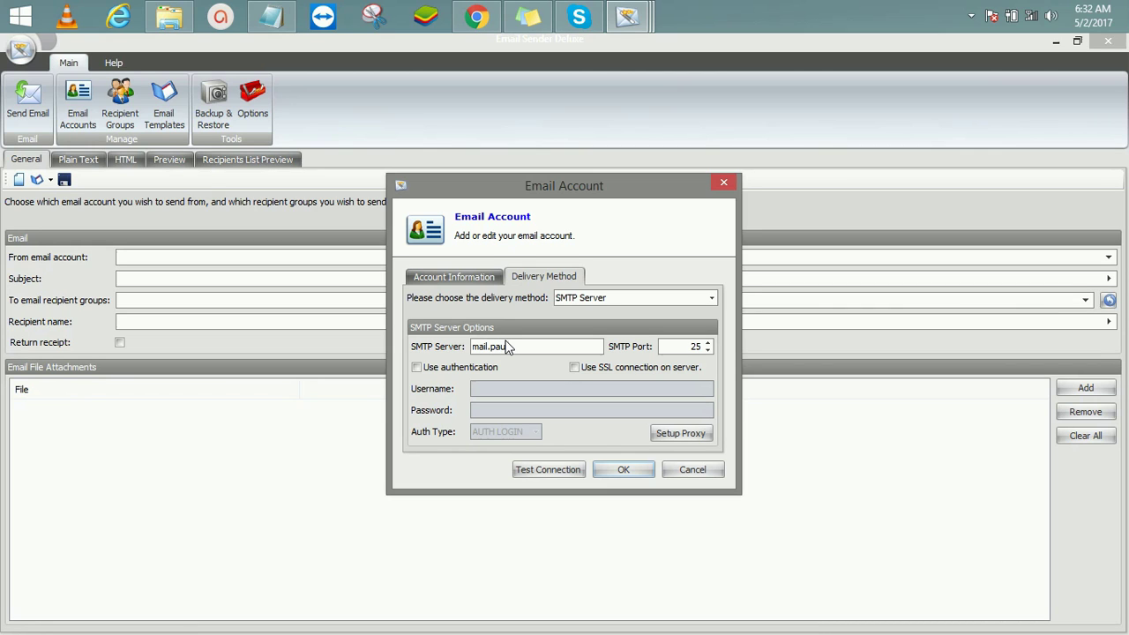
pyautogui.write('lm')
# Step: Enable SMTP authentication with SSL and enter the login username and password
pyautogui.click(424, 368)
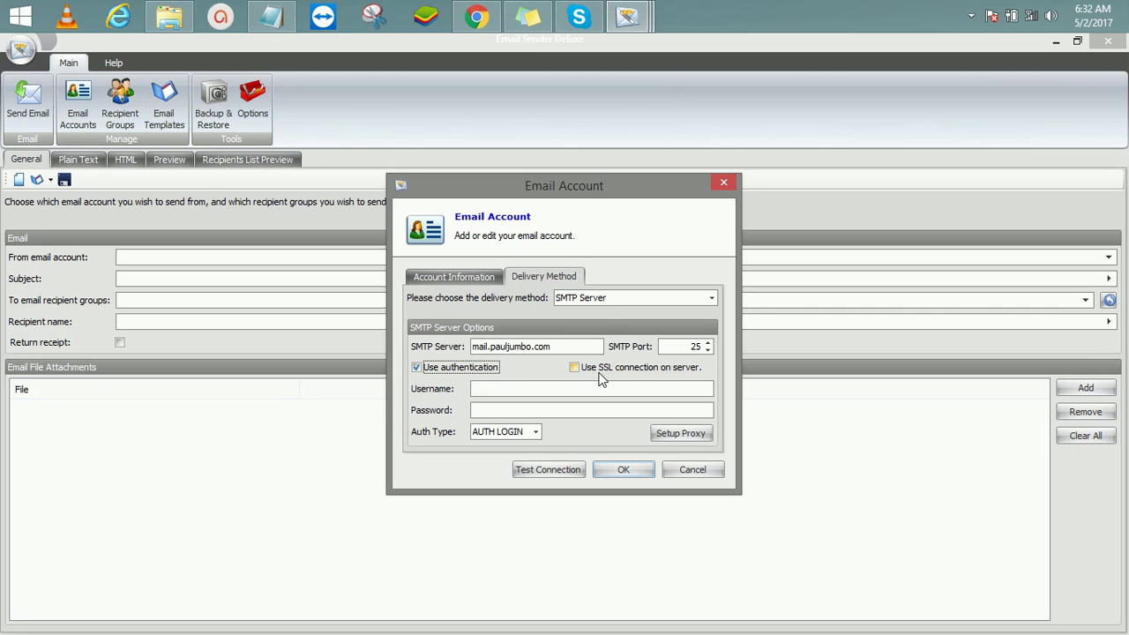
pyautogui.click(575, 369)
pyautogui.click(529, 394)
pyautogui.hotkey('ctrl', 'v')
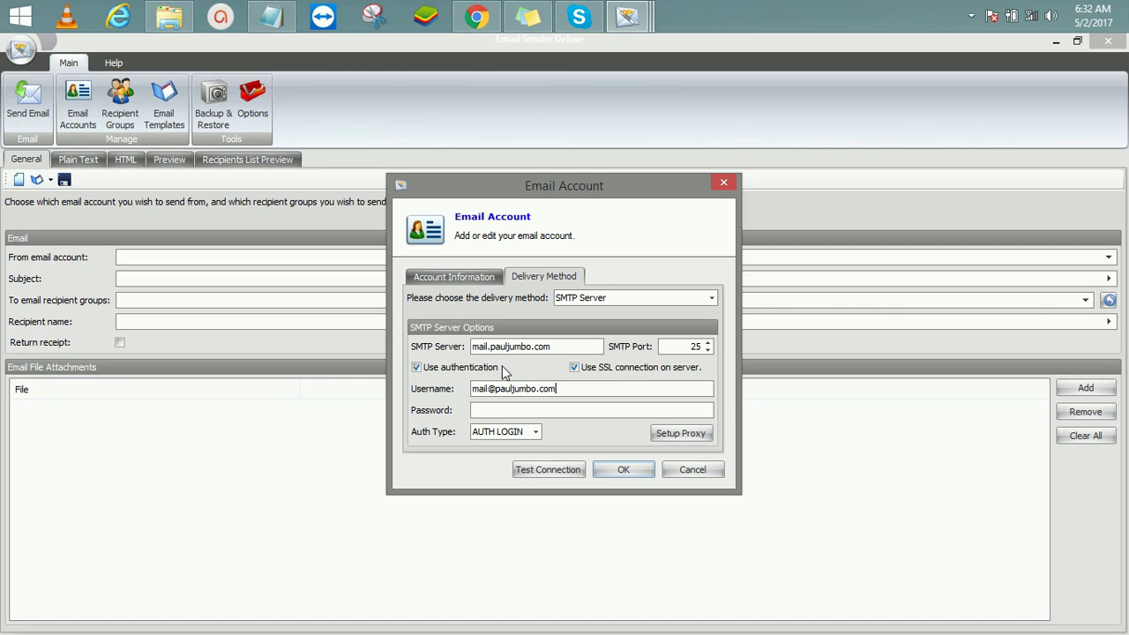
pyautogui.click(501, 410)
pyautogui.write('*********')
# Step: Test the SMTP connection, acknowledge the test notice, and save the account
pyautogui.click(554, 465)
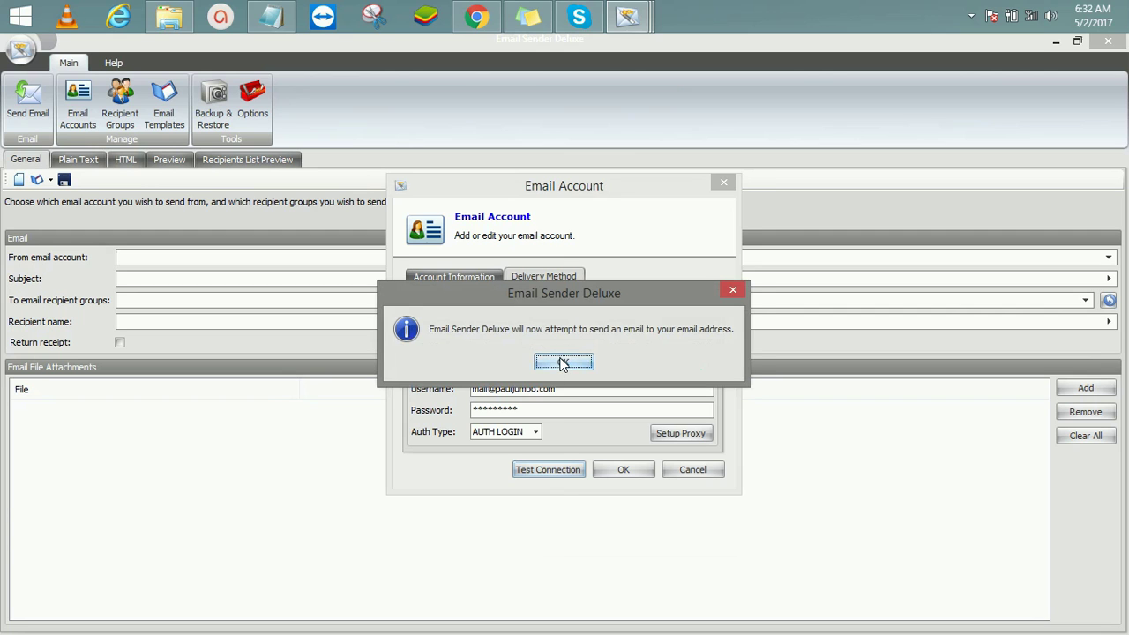
pyautogui.click(565, 362)
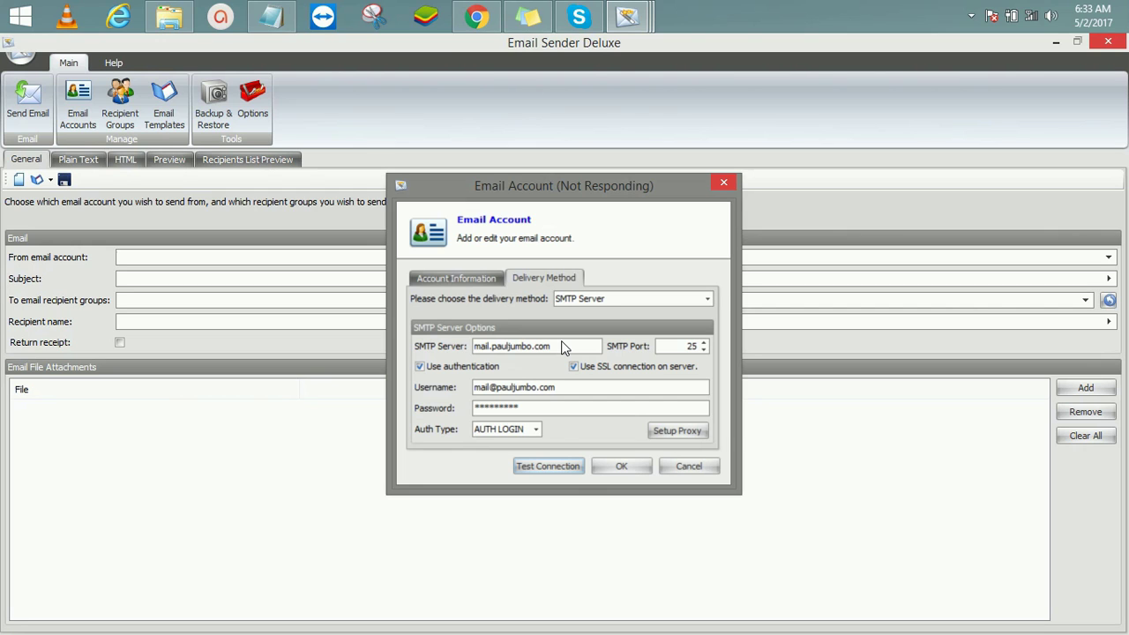
pyautogui.click(633, 466)
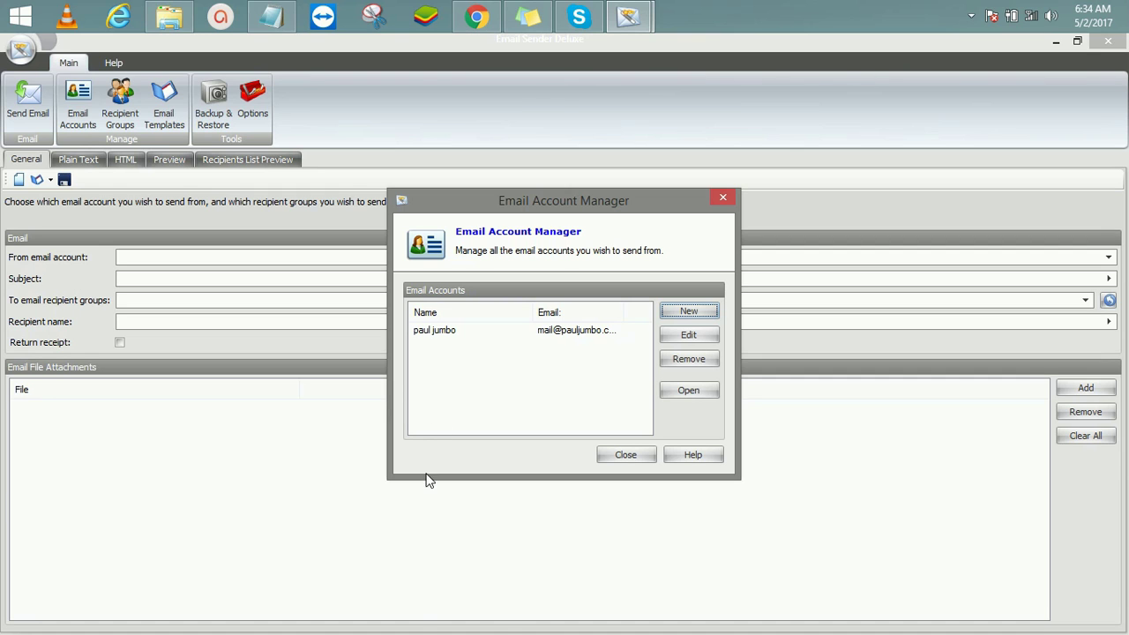
pyautogui.click(625, 455)
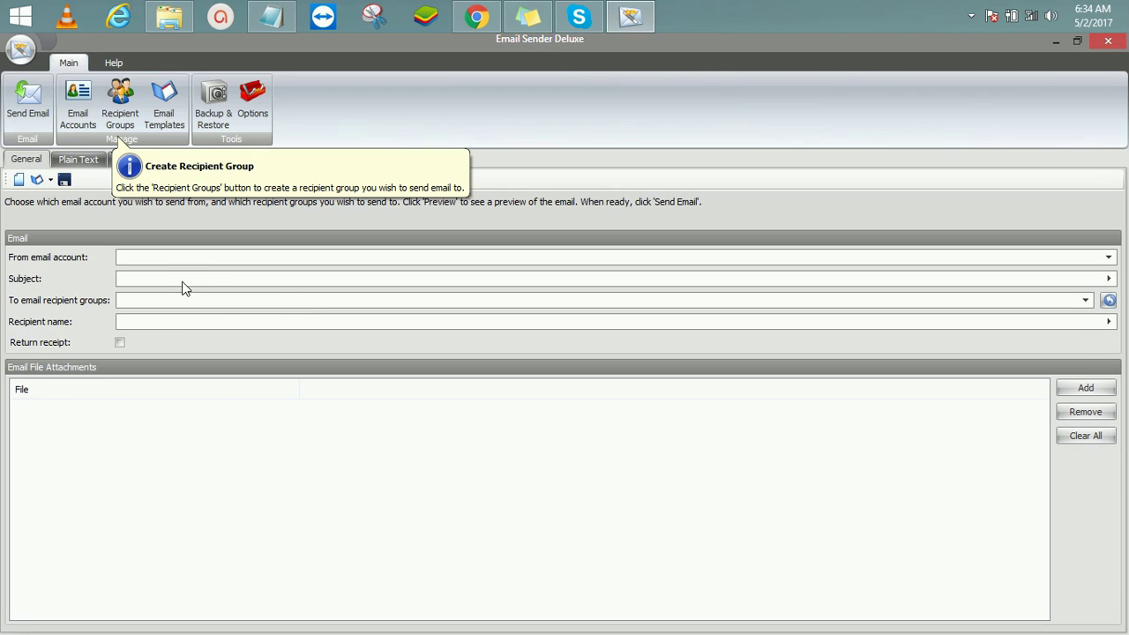
# Step: Pick the newly saved account in the From email account dropdown
pyautogui.click(265, 268)
pyautogui.click(238, 277)
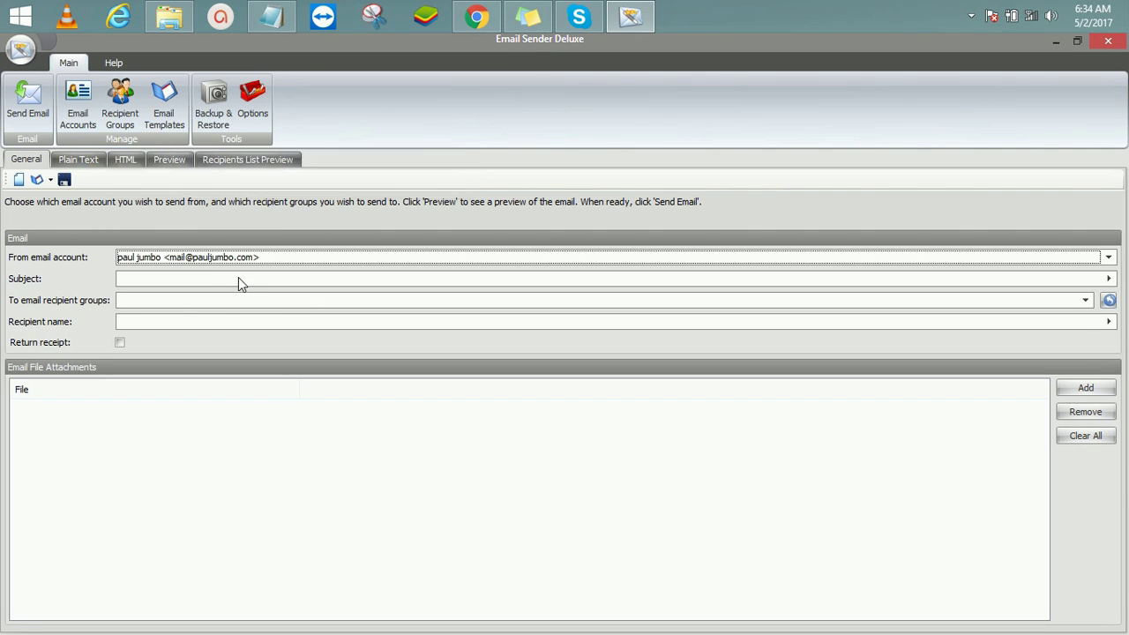
pyautogui.click(160, 284)
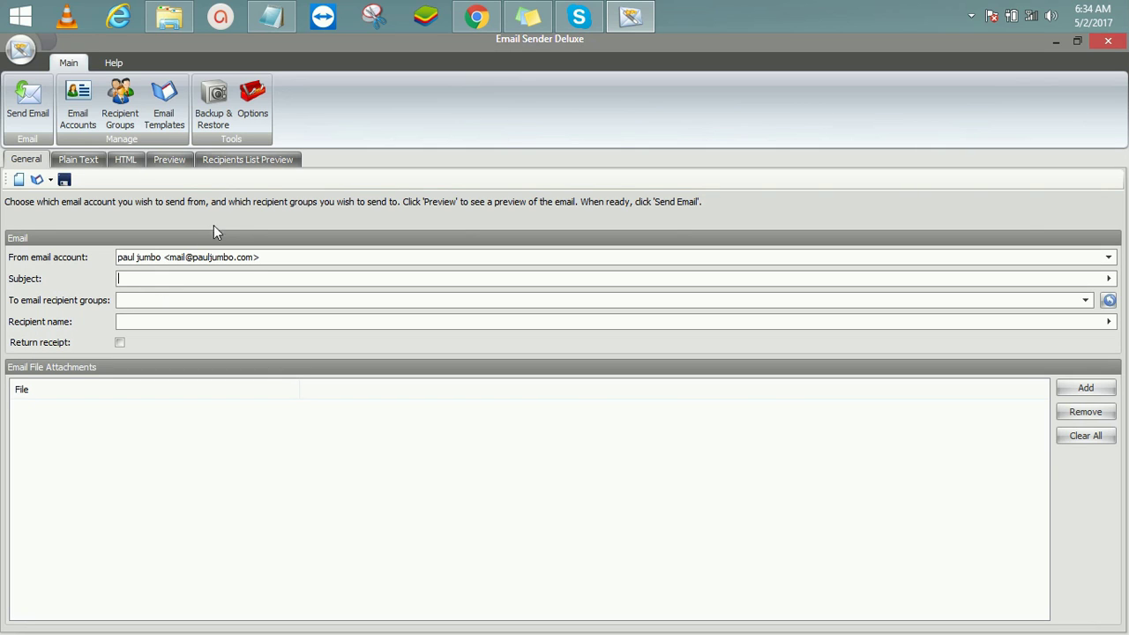
# Step: Open the 'how to send bulk emails with bulk email server' blog post, browse the mail tabs, and return
pyautogui.click(476, 16)
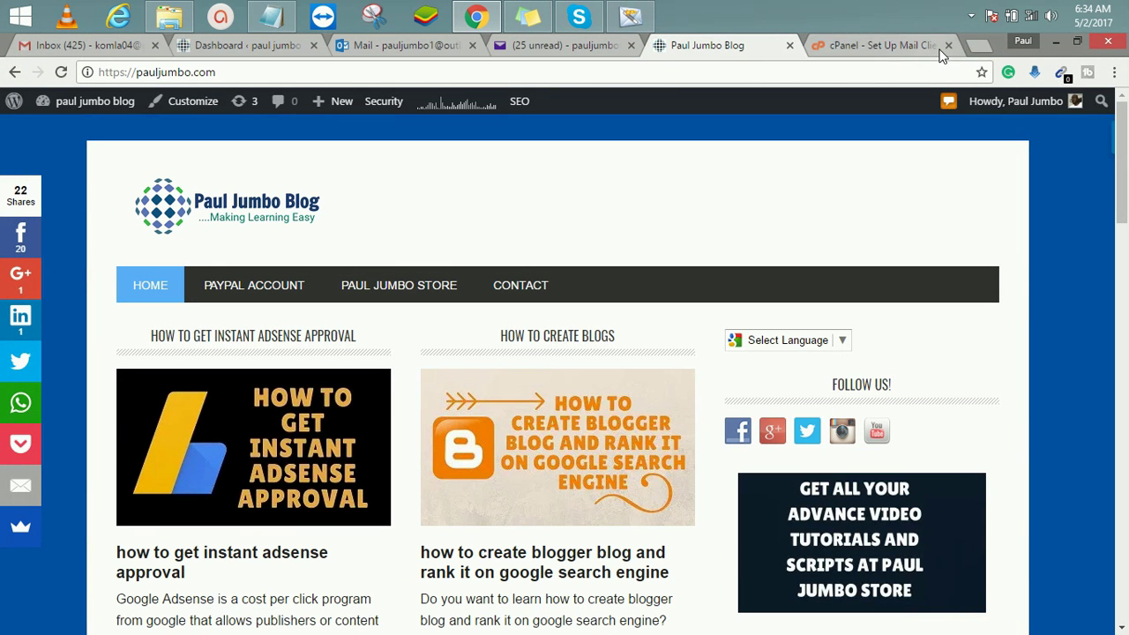
pyautogui.moveTo(1116, 212); pyautogui.dragTo(1074, 391)
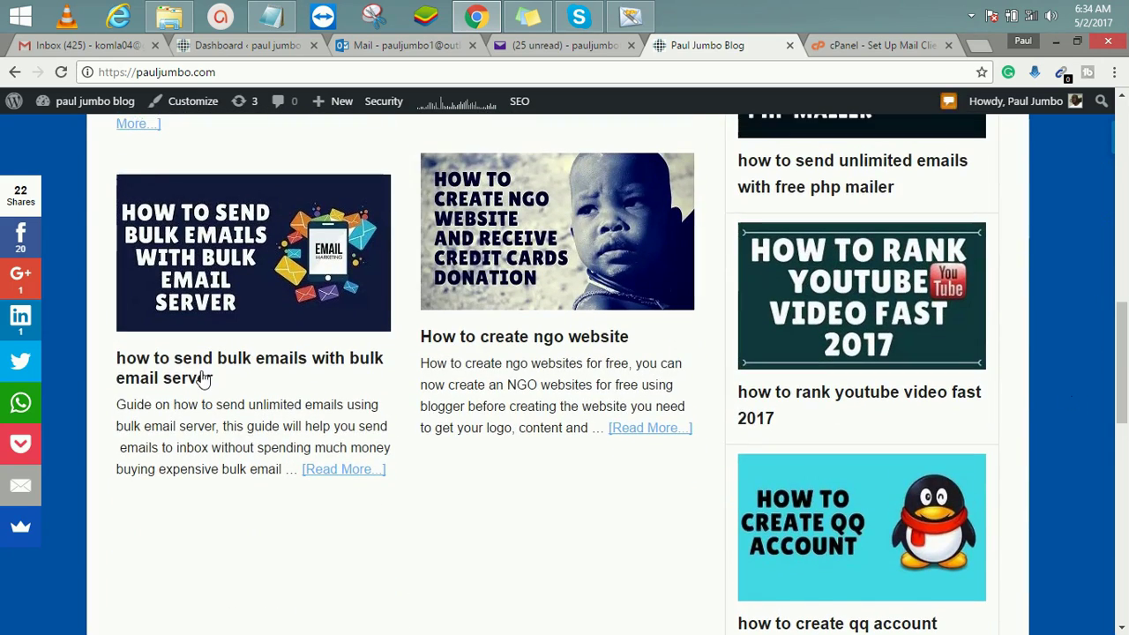
pyautogui.click(234, 361)
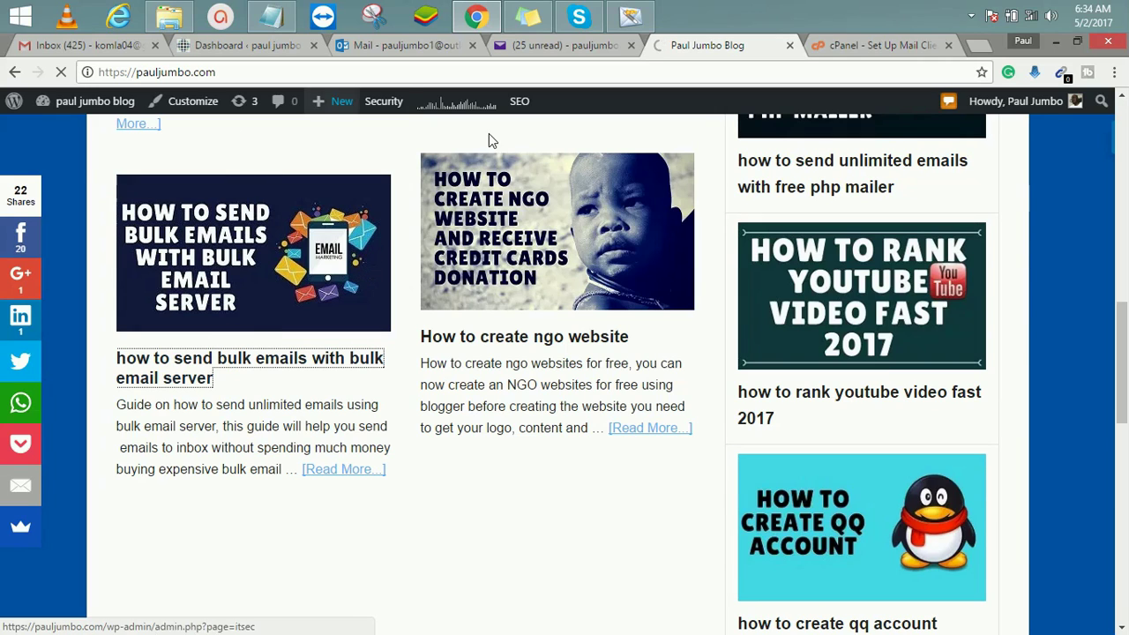
pyautogui.click(464, 72)
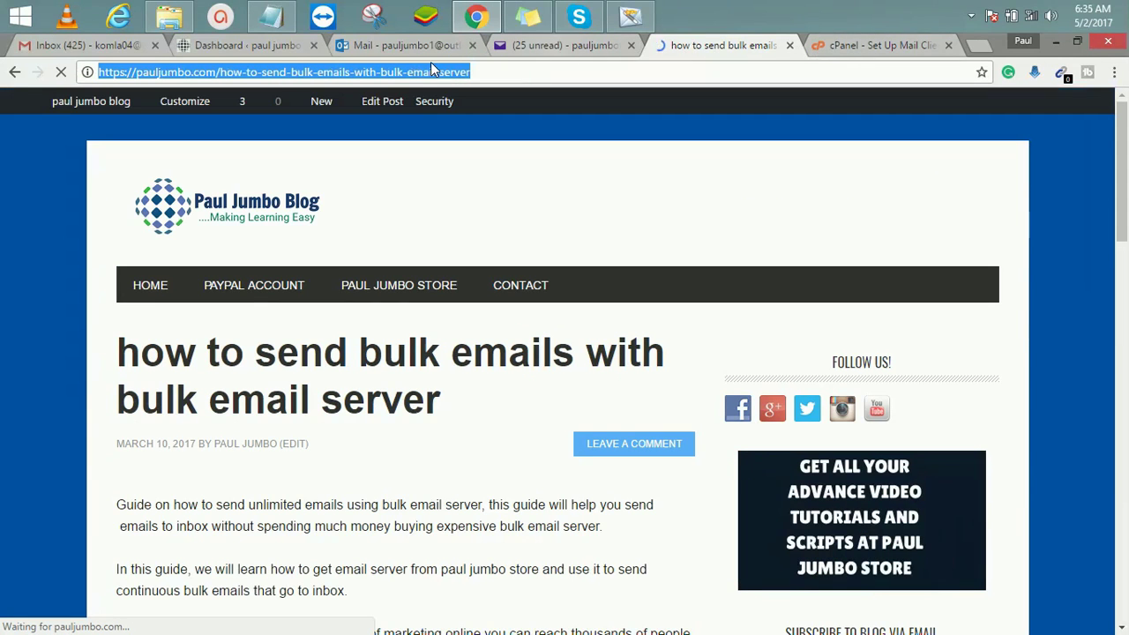
pyautogui.click(390, 48)
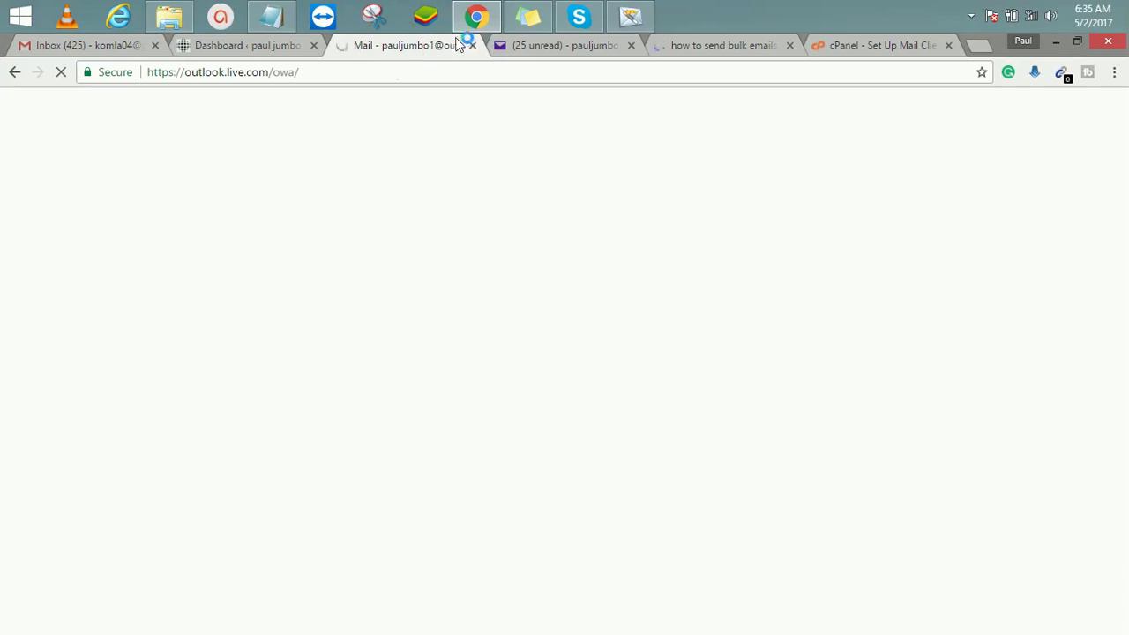
pyautogui.click(549, 50)
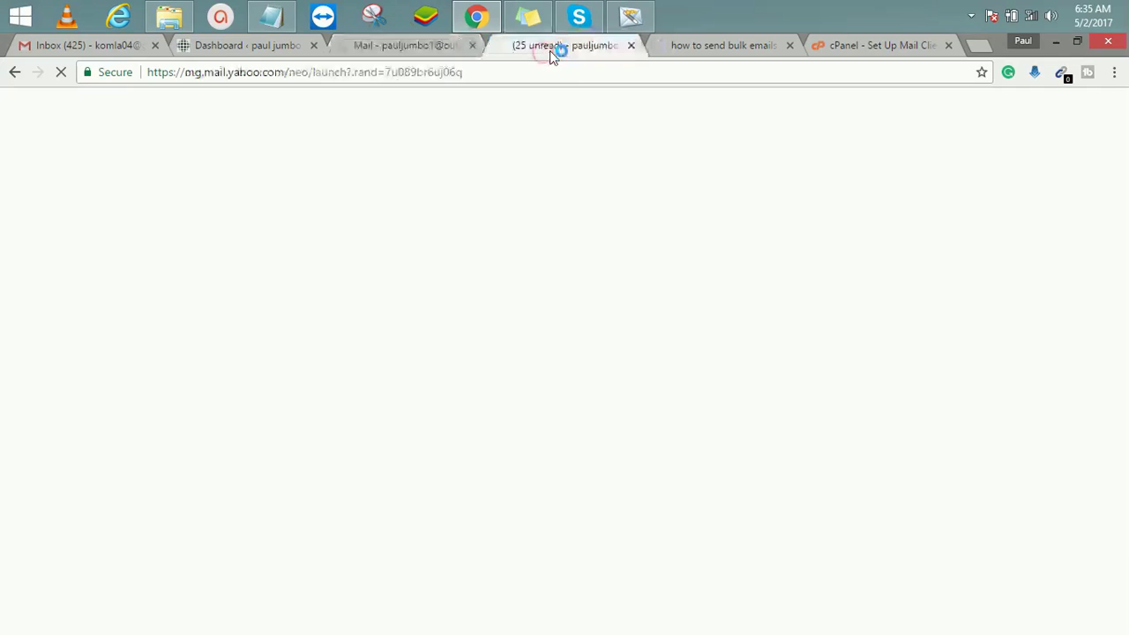
pyautogui.click(737, 46)
pyautogui.click(630, 16)
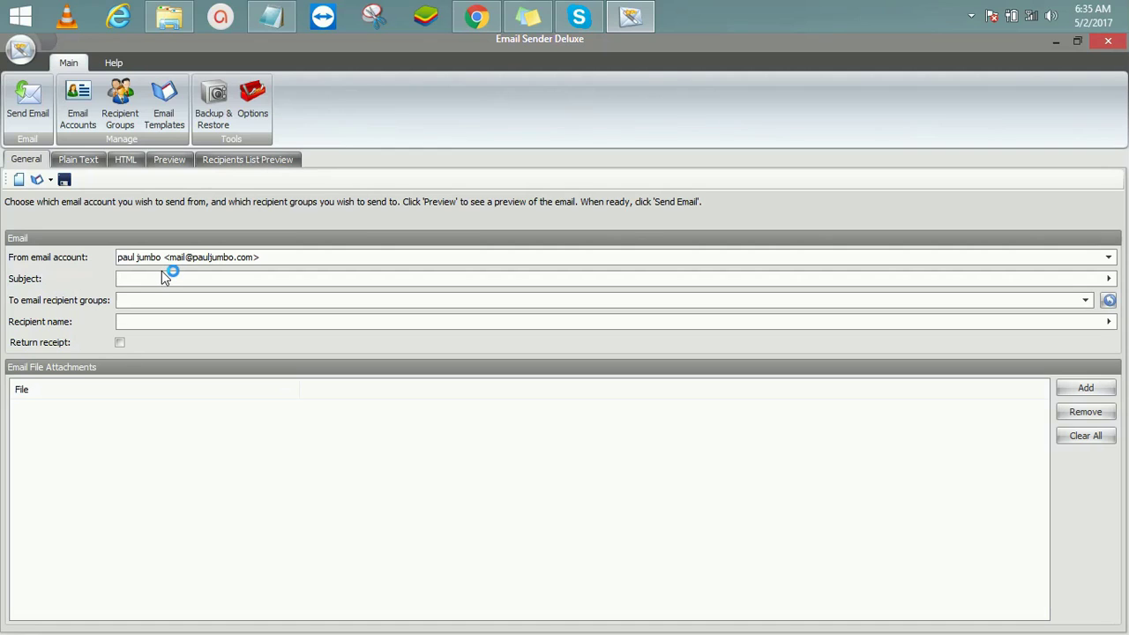
# Step: Type the subject 'download free php mailer and send unlimited bulk emails' and click into Manually Enter Emails
pyautogui.write('downloaf')
pyautogui.press('BackSpace')
pyautogui.press('BackSpace')
pyautogui.write('ad free php mailer and send unlimited bulk emails')
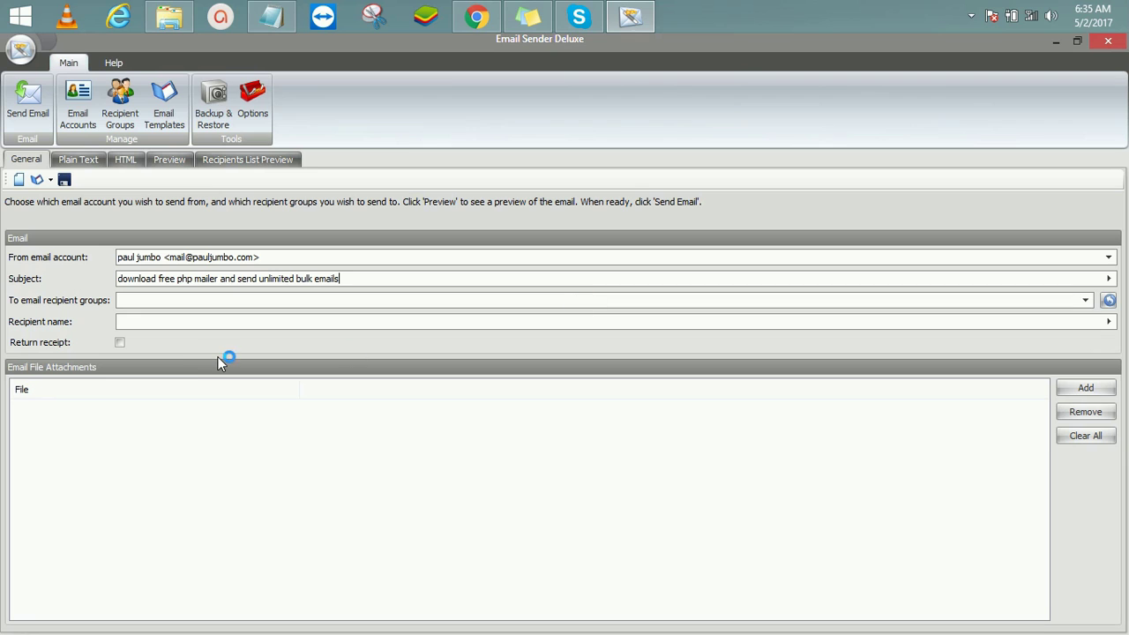
pyautogui.click(1036, 298)
pyautogui.click(145, 529)
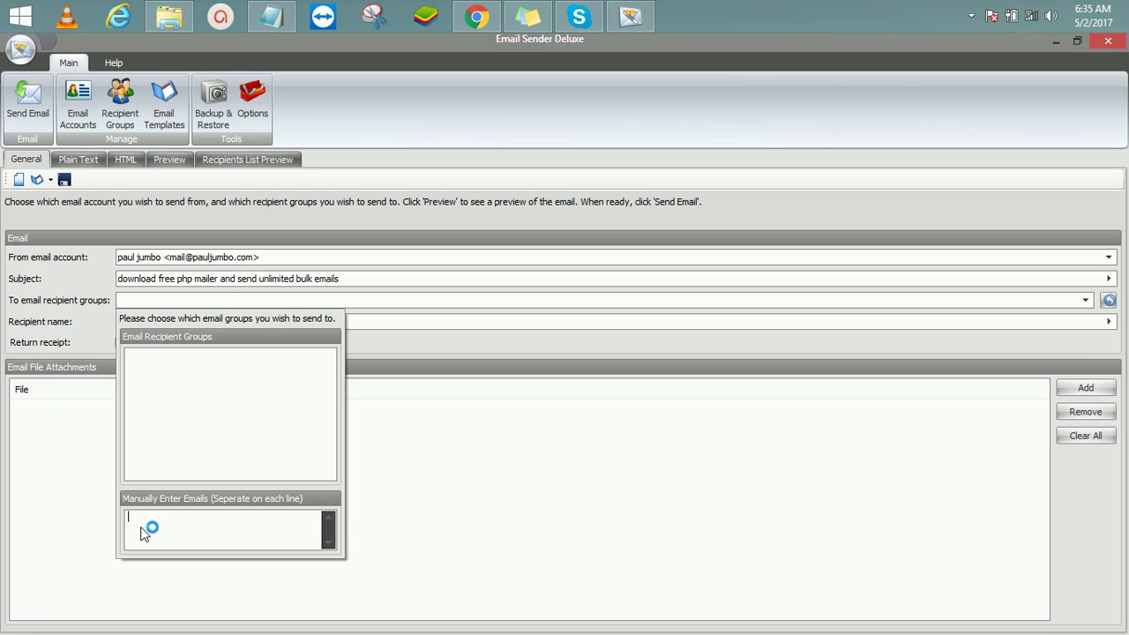
# Step: Minimize Email Sender Deluxe, the browser and the folder, move the Key Notepad aside, and open the desktop email list
pyautogui.click(280, 25)
pyautogui.click(428, 126)
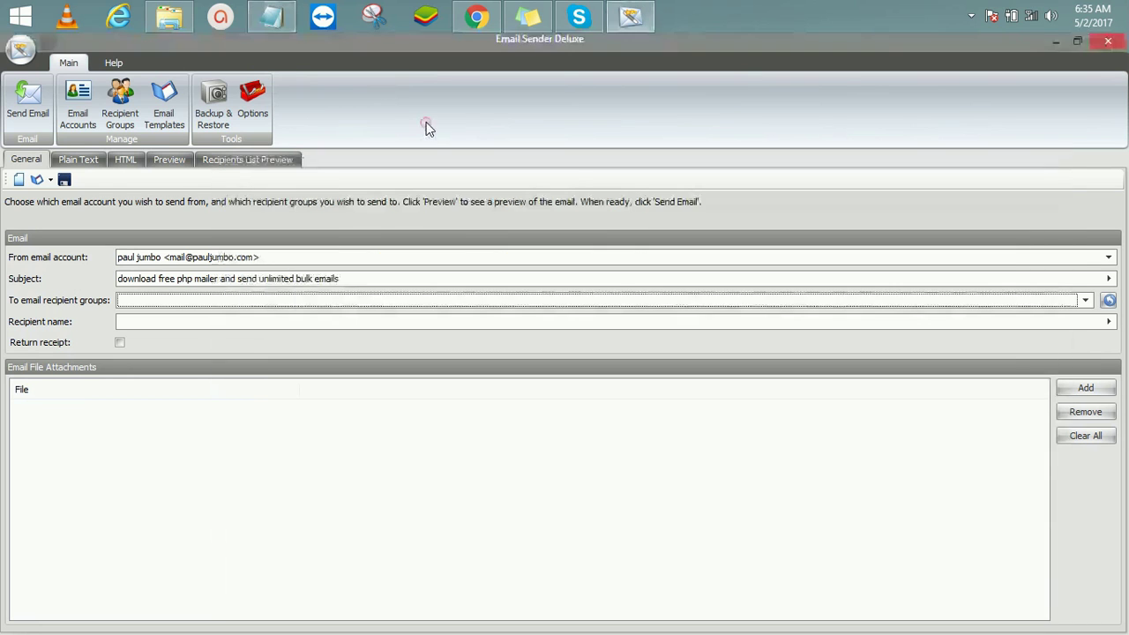
pyautogui.click(1054, 44)
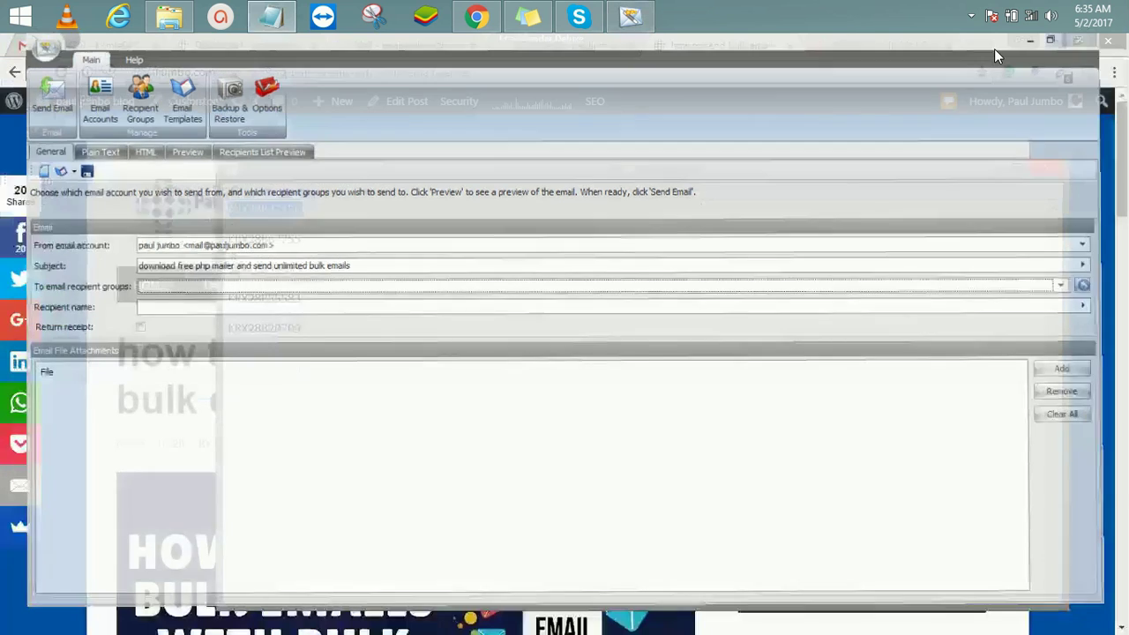
pyautogui.click(1055, 42)
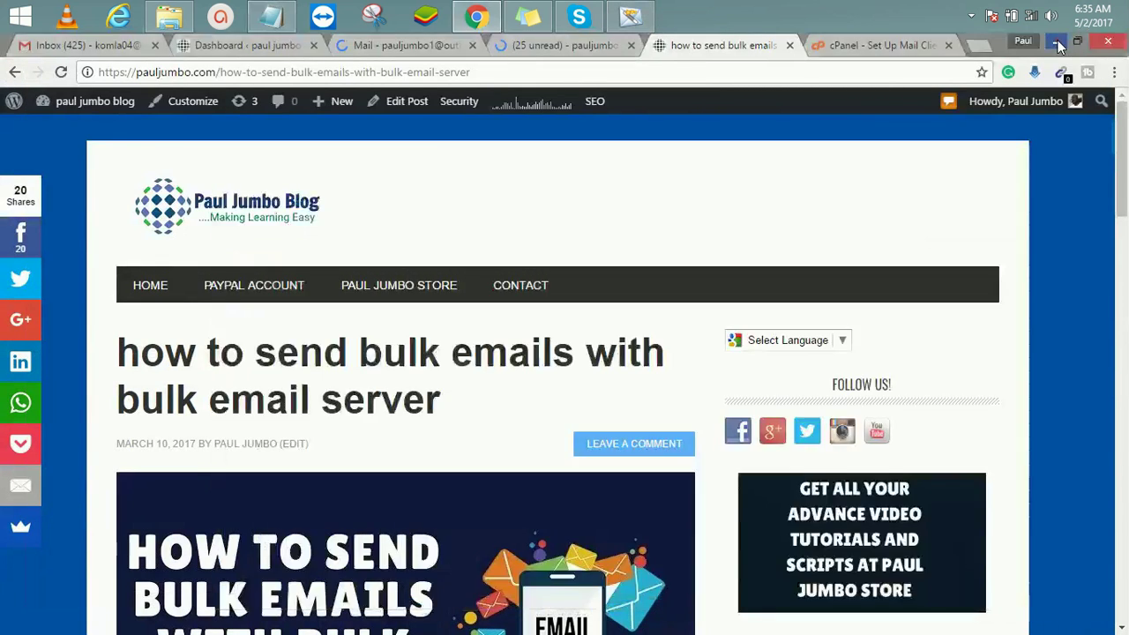
pyautogui.click(1054, 42)
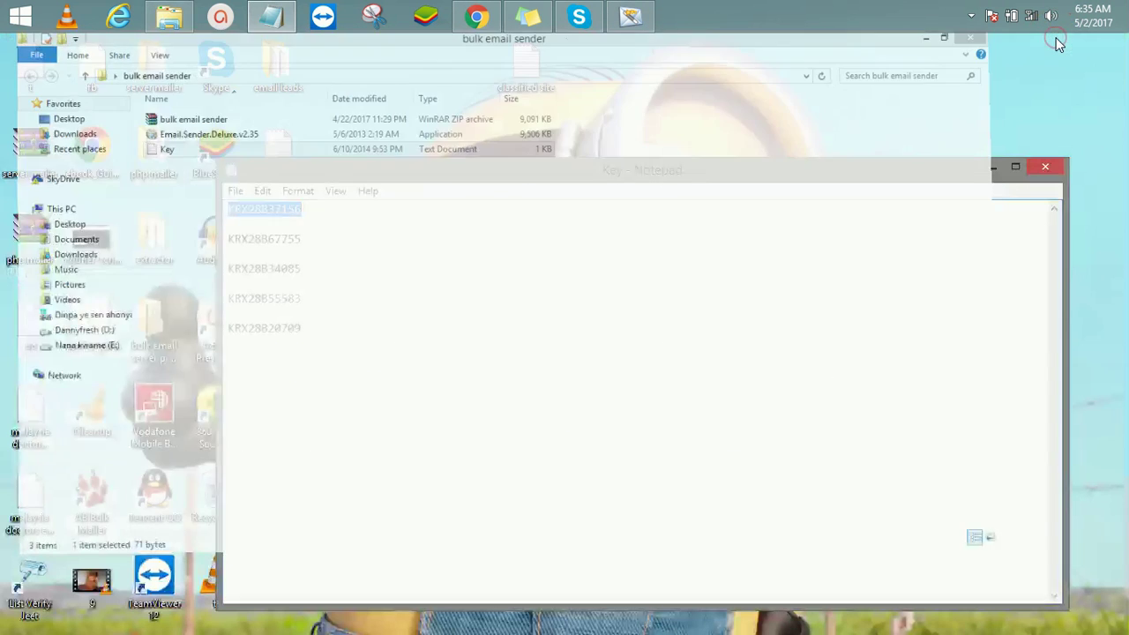
pyautogui.moveTo(428, 158); pyautogui.dragTo(120, 298)
pyautogui.doubleClick(284, 155)
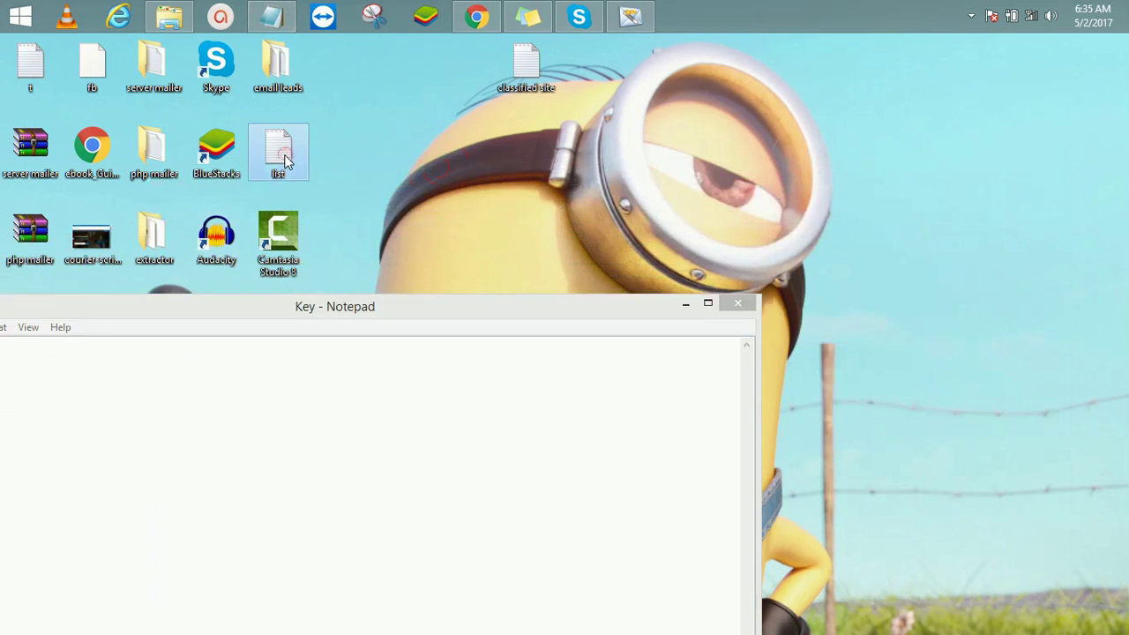
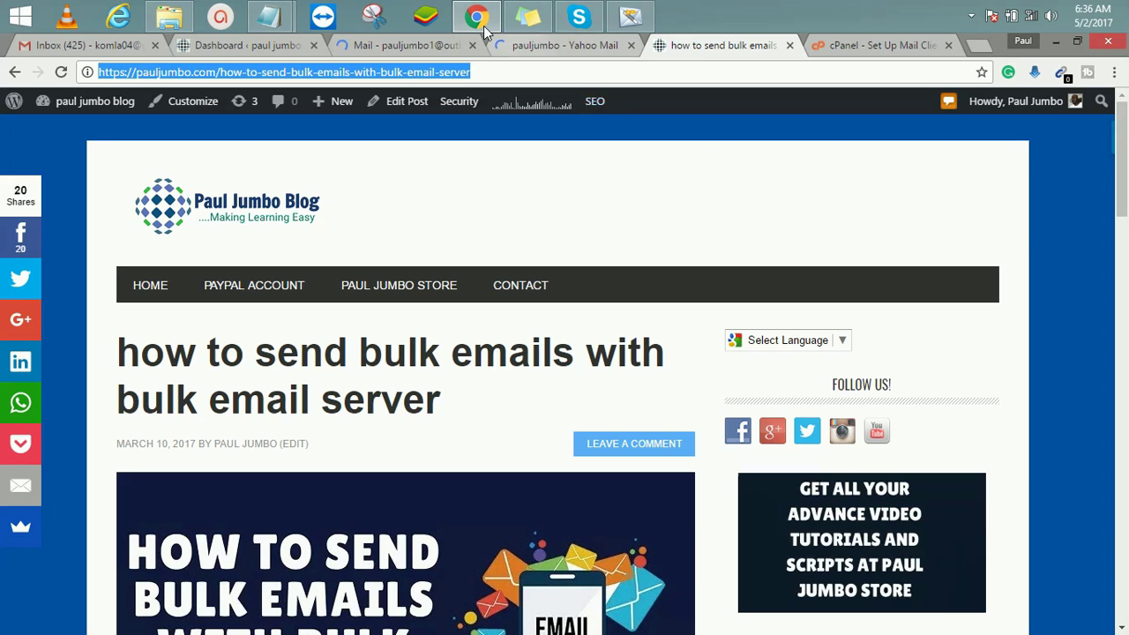
# Step: Paste the full list of manually entered recipient addresses into the To field
pyautogui.click(647, 25)
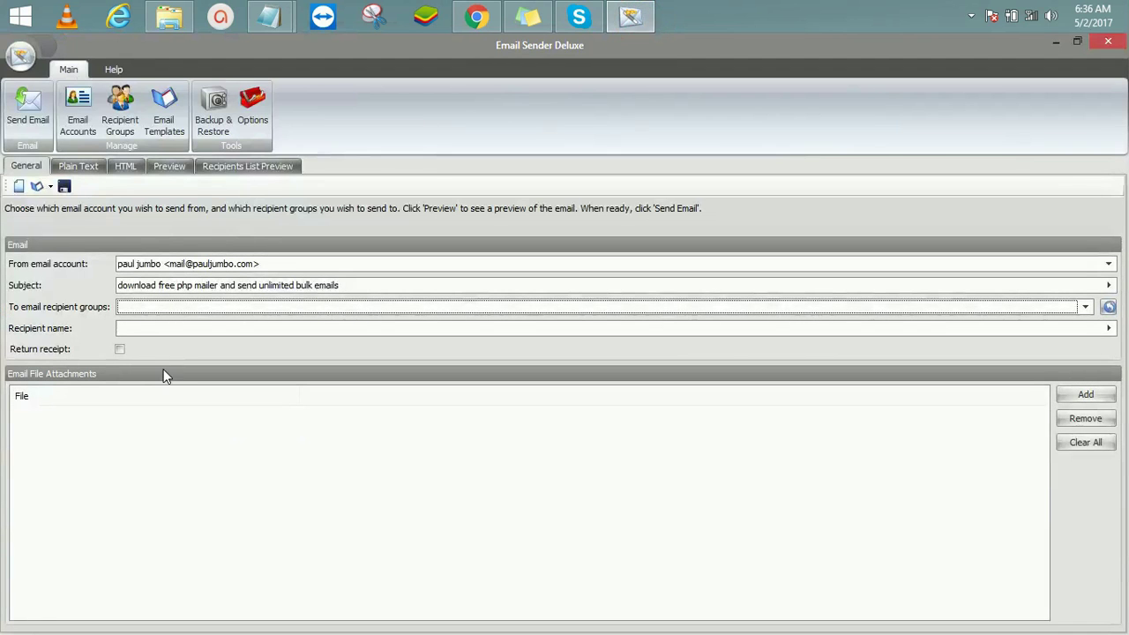
pyautogui.click(134, 307)
pyautogui.click(159, 525)
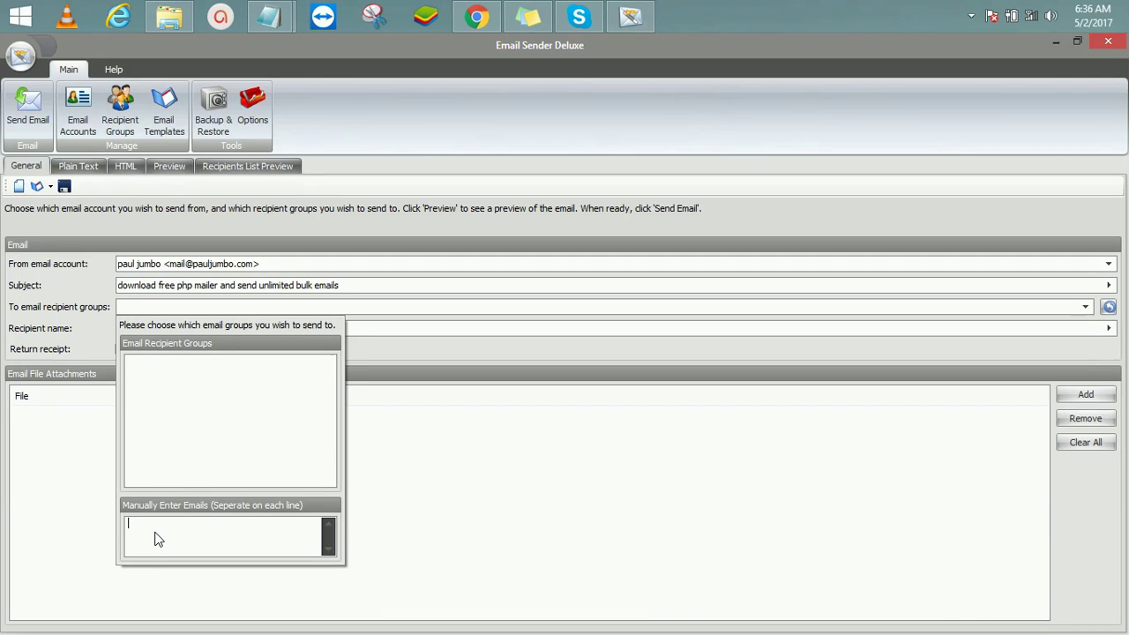
pyautogui.hotkey('ctrl', 'v')
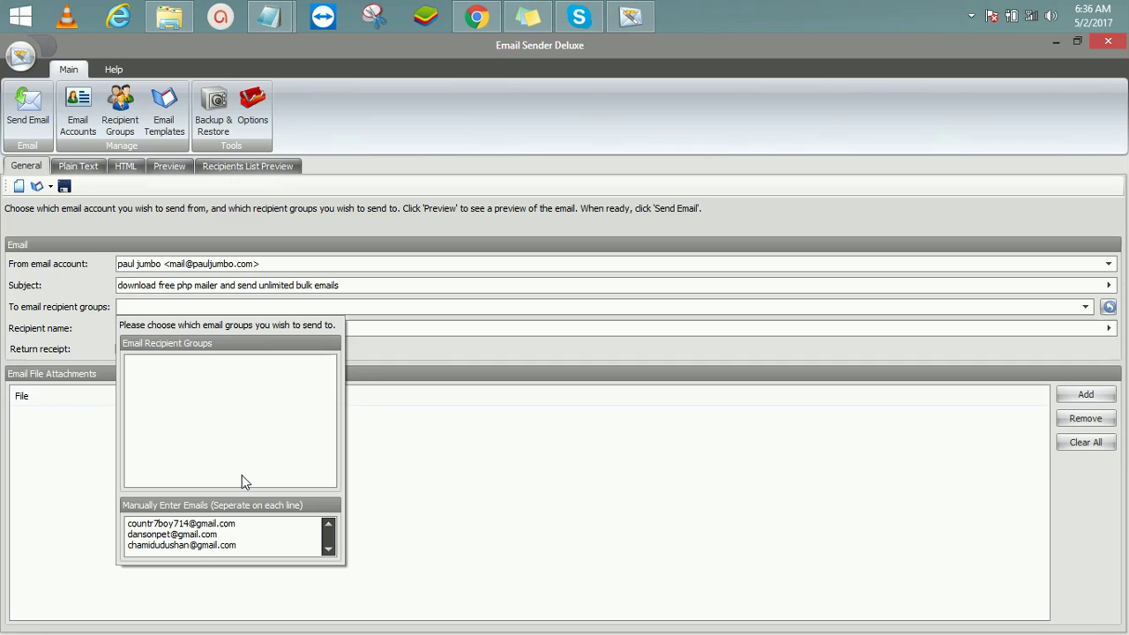
pyautogui.click(419, 350)
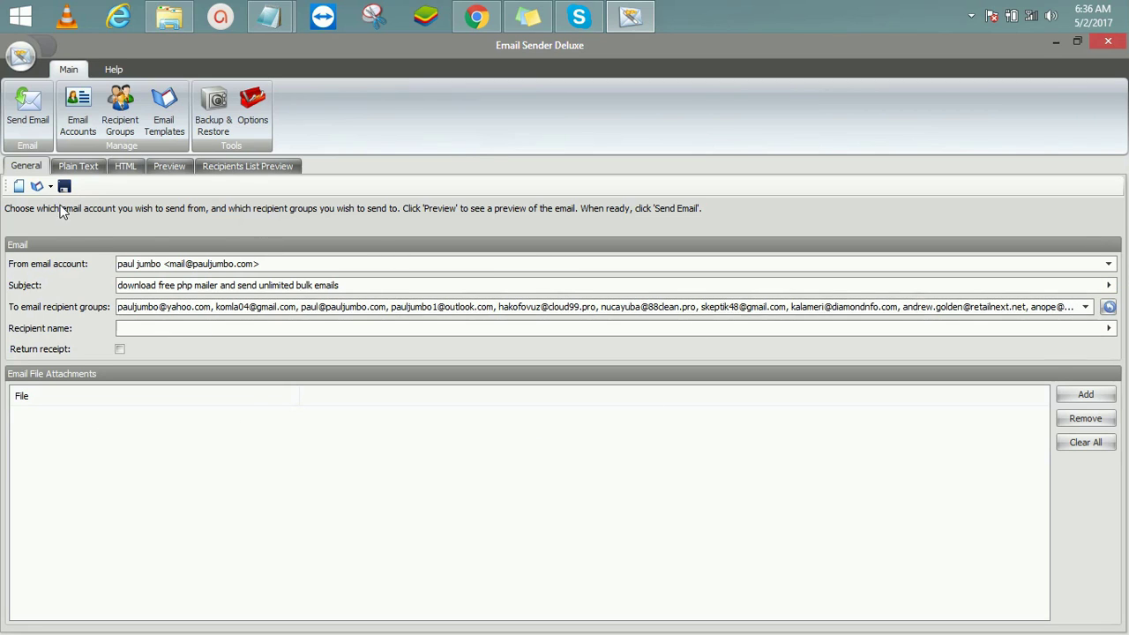
# Step: Enable the HTML version of the email and type the greeting 'Hi,'
pyautogui.click(123, 172)
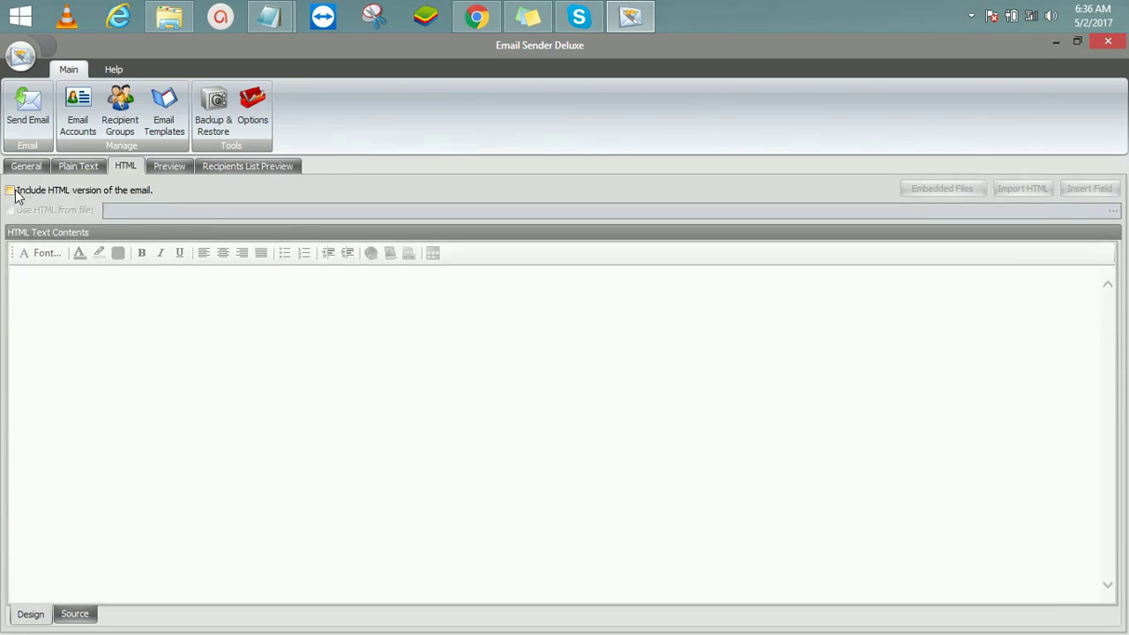
pyautogui.click(10, 190)
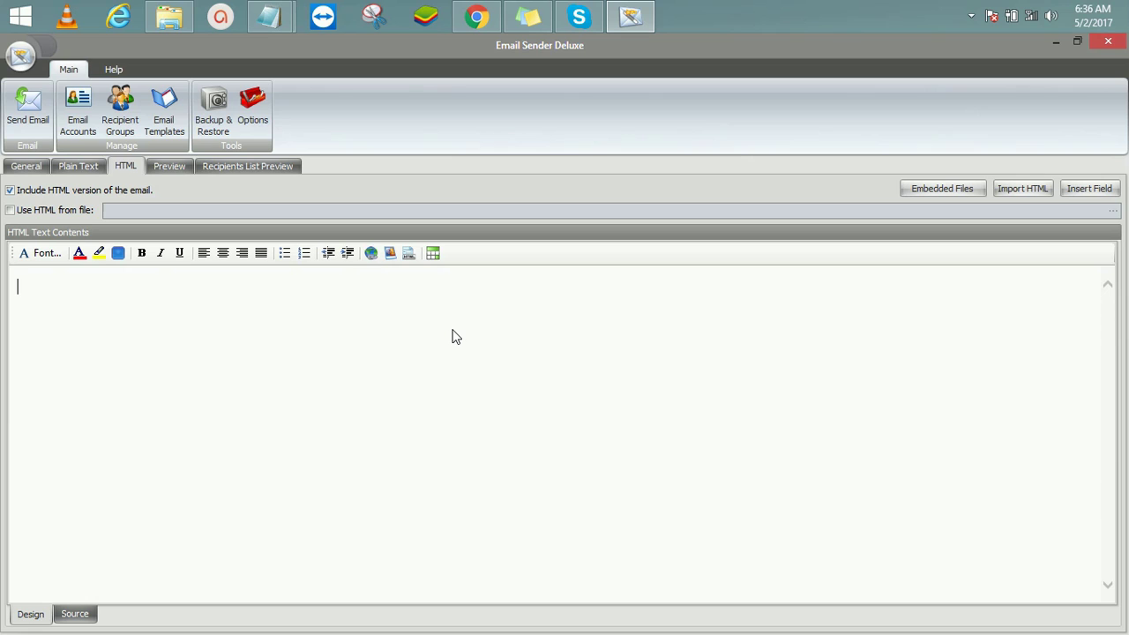
pyautogui.write('H')
pyautogui.press('Return')
# Step: Add the line 'download free php mailer to send unlimited bulk emails' ending with 'here'
pyautogui.write('downlao')
pyautogui.press('BackSpace')
pyautogui.press('BackSpace')
pyautogui.write('oad fr')
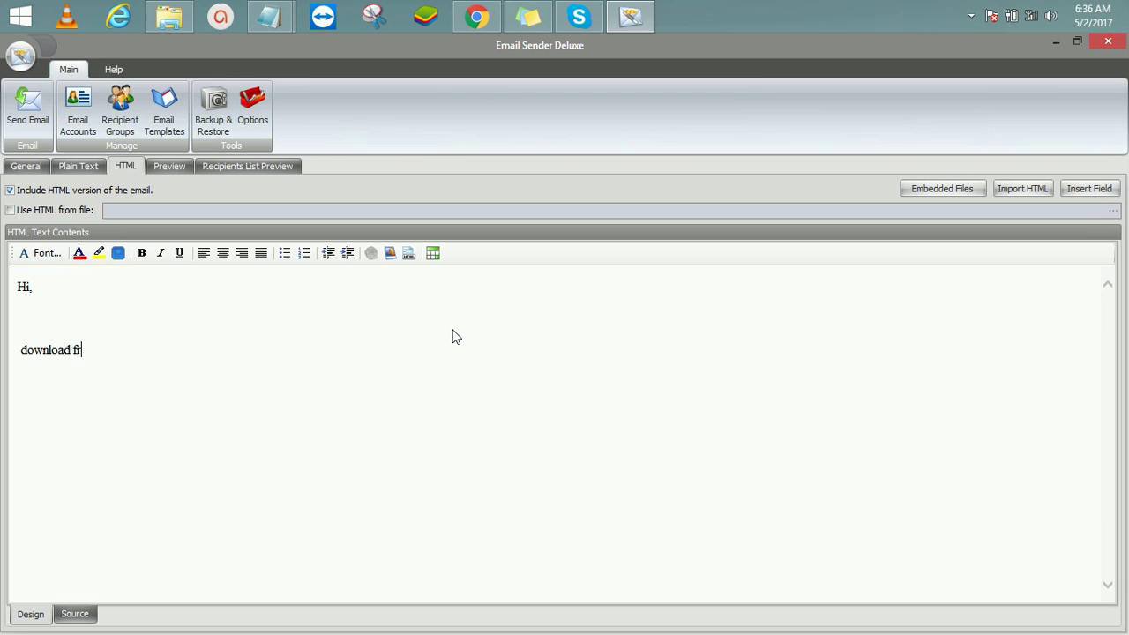
pyautogui.write('ee php mailer to send')
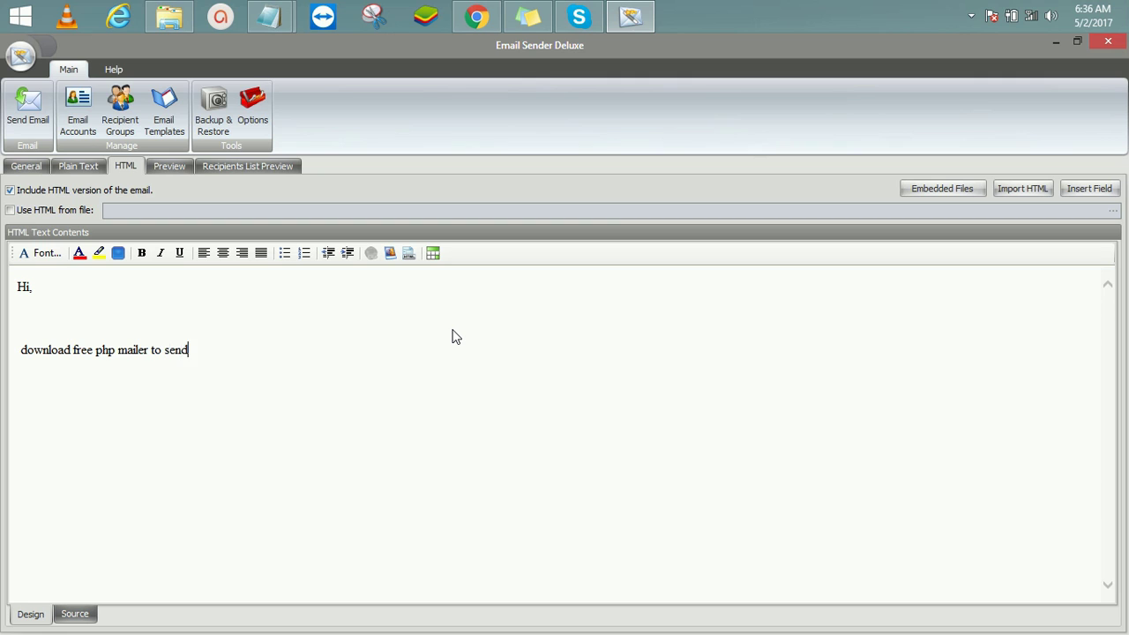
pyautogui.write(' unlimited bulk emails')
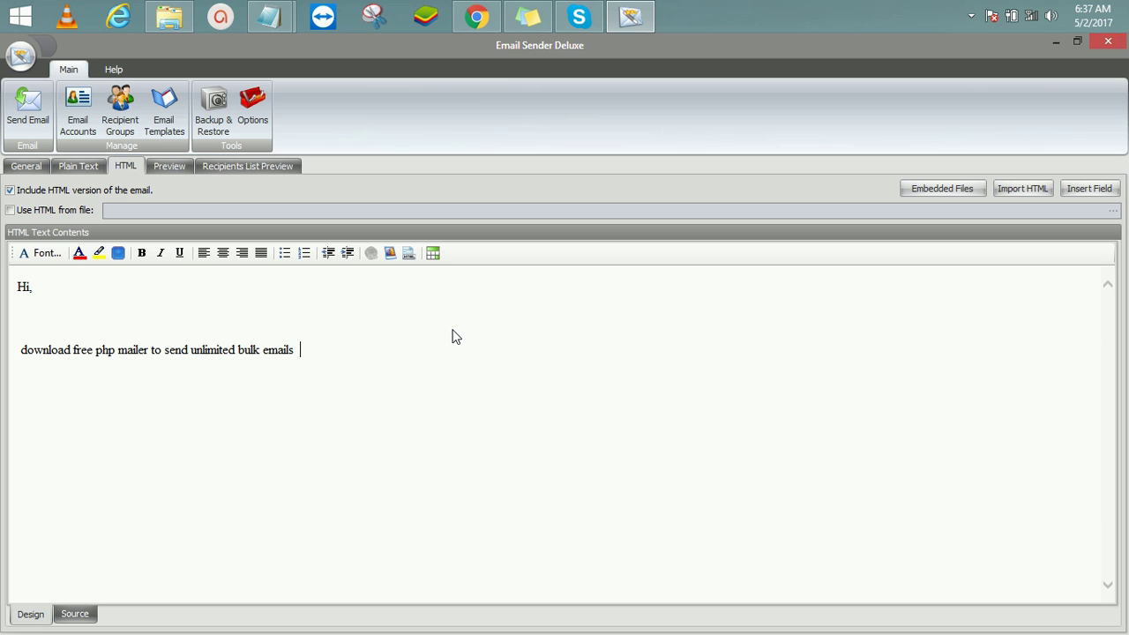
pyautogui.write('ere')
# Step: Delete the address list that was accidentally pasted into the HTML body
pyautogui.hotkey('ctrl', 'v')
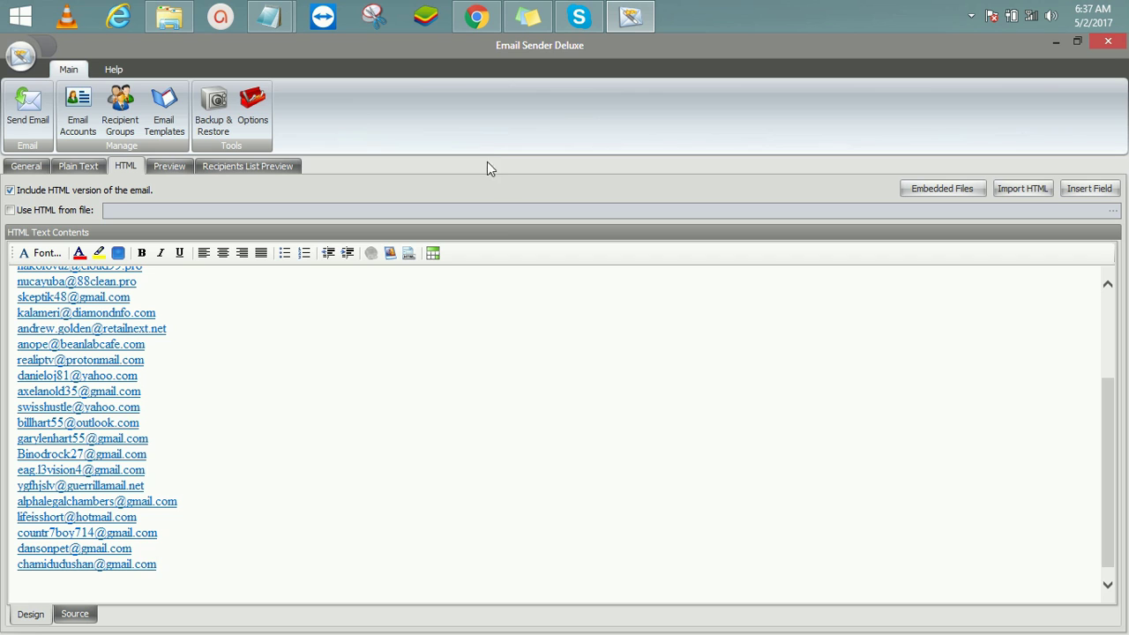
pyautogui.hotkey('ctrl', 'z')
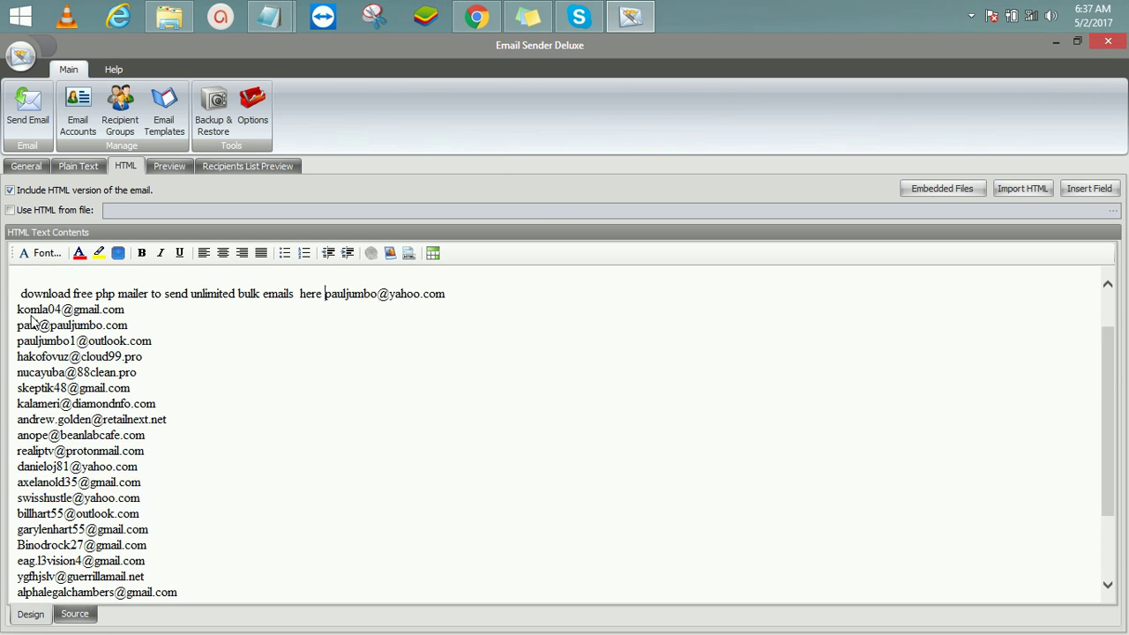
pyautogui.moveTo(17, 308); pyautogui.dragTo(309, 573)
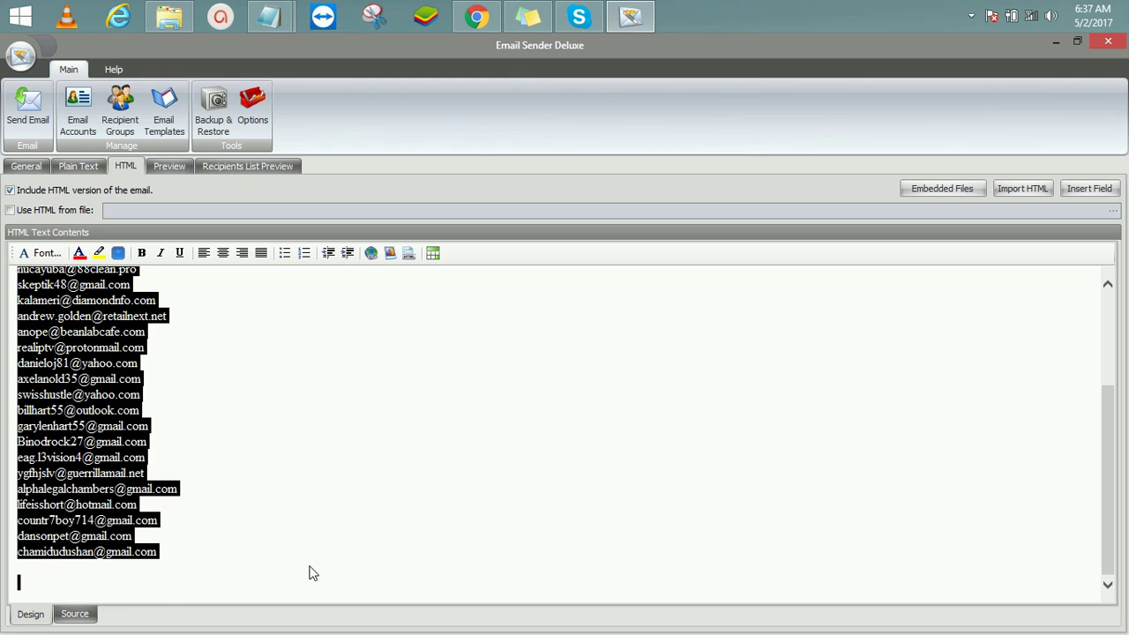
pyautogui.press('Delete')
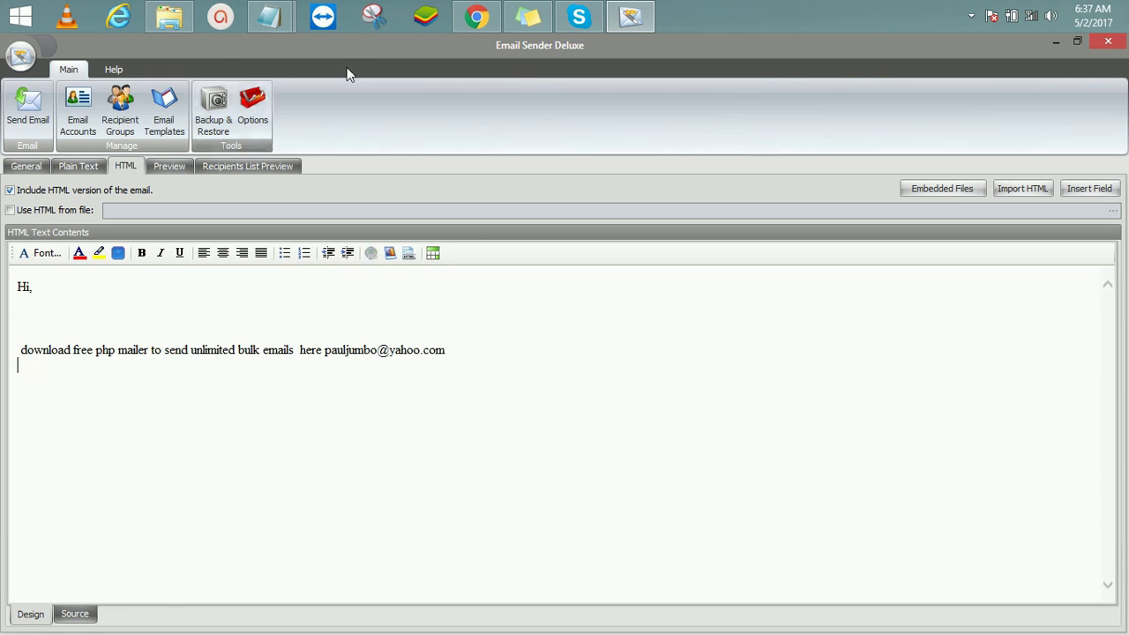
pyautogui.click(476, 18)
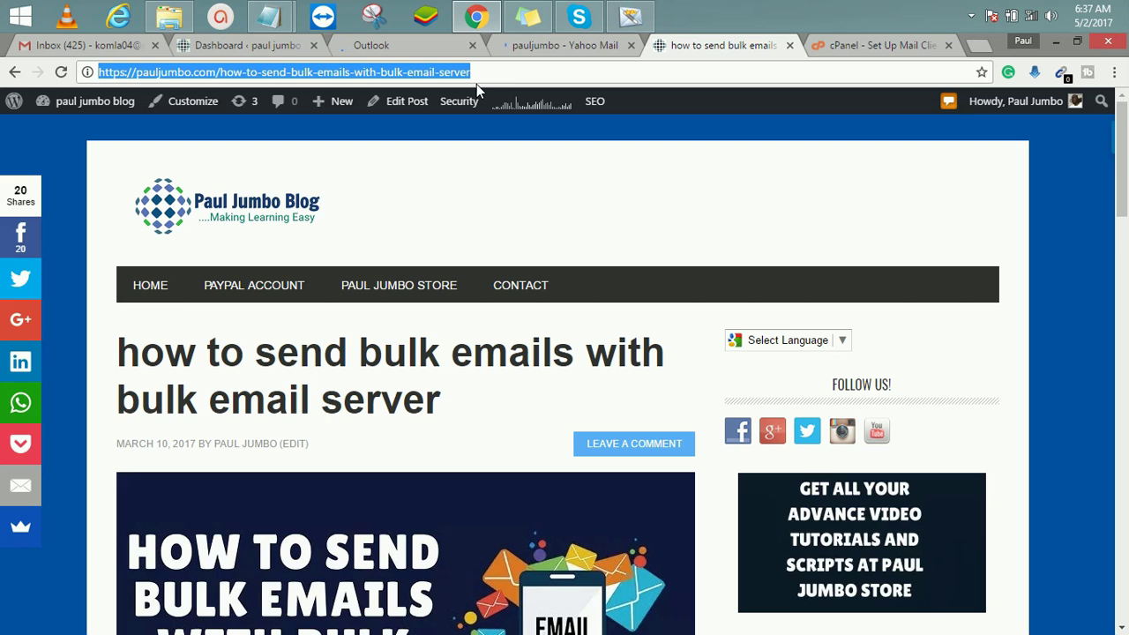
# Step: Replace the leftover email address after 'here' with the blog post link
pyautogui.click(626, 19)
pyautogui.moveTo(469, 357); pyautogui.dragTo(353, 350)
pyautogui.click(351, 350)
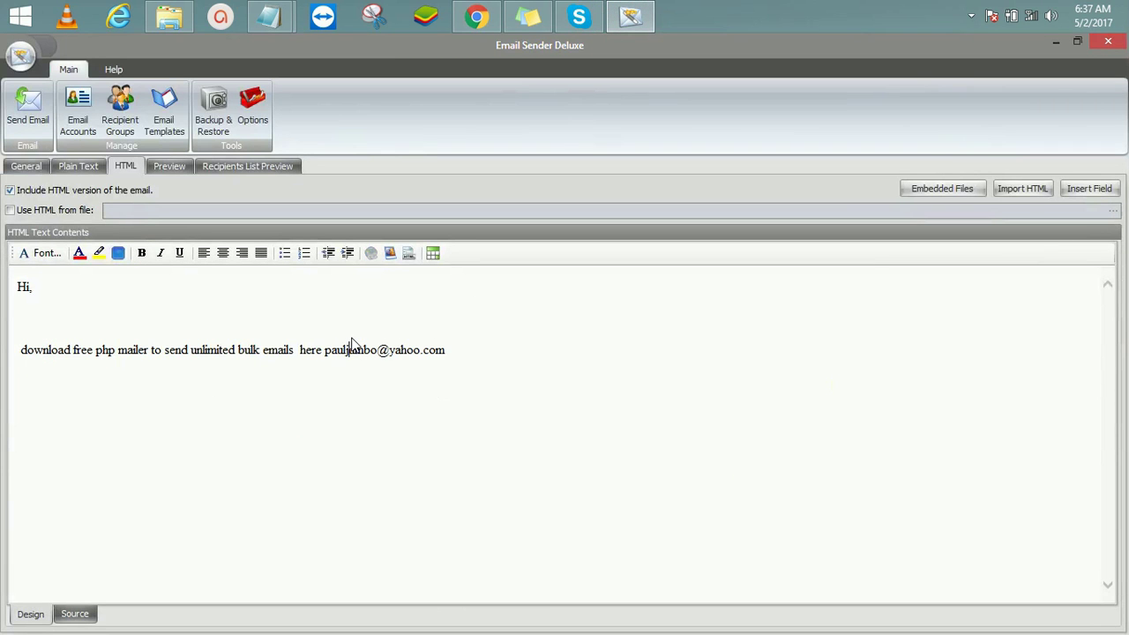
pyautogui.moveTo(456, 355); pyautogui.dragTo(329, 352)
pyautogui.write('https://pauljumbo.com/how-to-send-bulk-emails-with-bulk-email-server')
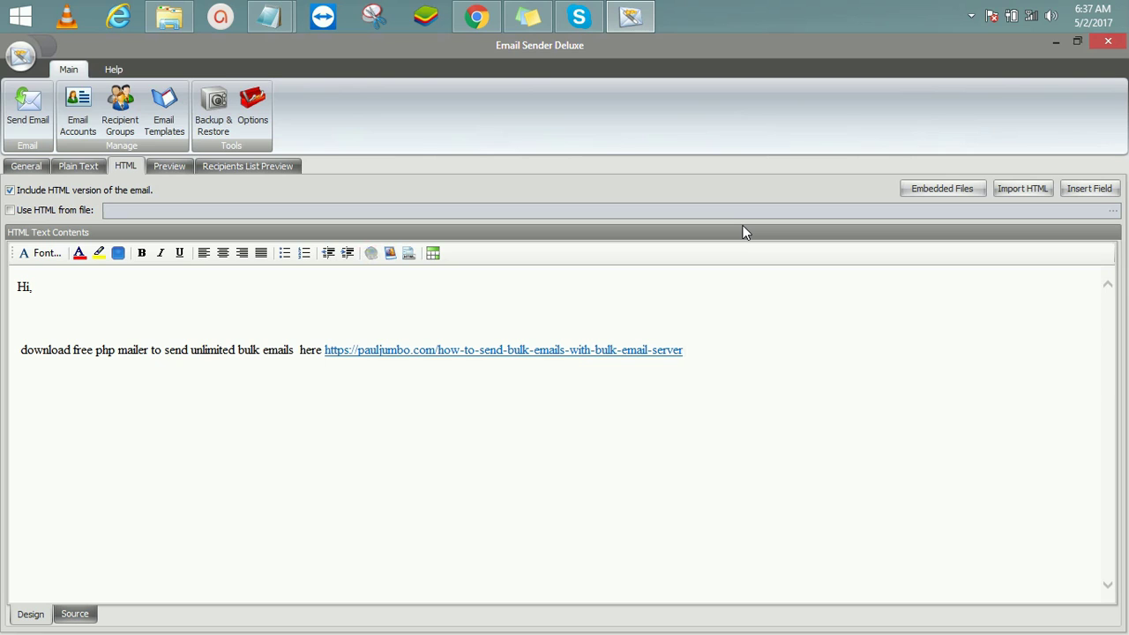
# Step: Add a 'Thanks' sign-off with the sender's name, street address, city and country
pyautogui.press('Return')
pyautogui.press('Return')
pyautogui.write('Thanks ')
pyautogui.write('Paul')
pyautogui.write(' Jumbo')
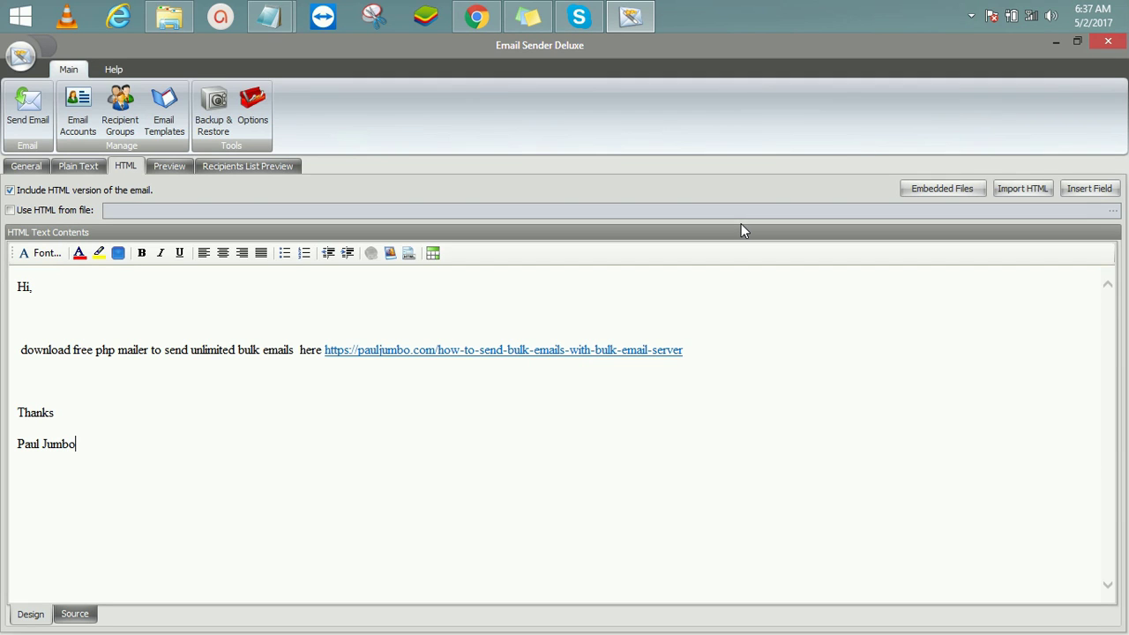
pyautogui.press('Return')
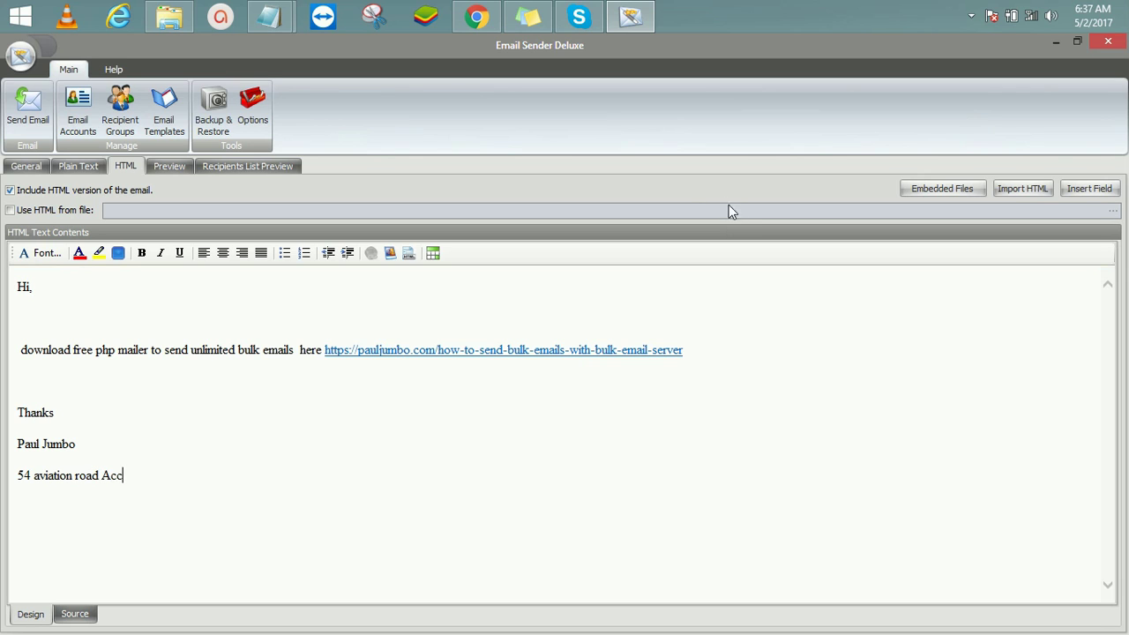
pyautogui.press('Return')
# Step: Send and confirm the bulk email, then close the log once 24/24 are sent
pyautogui.click(29, 122)
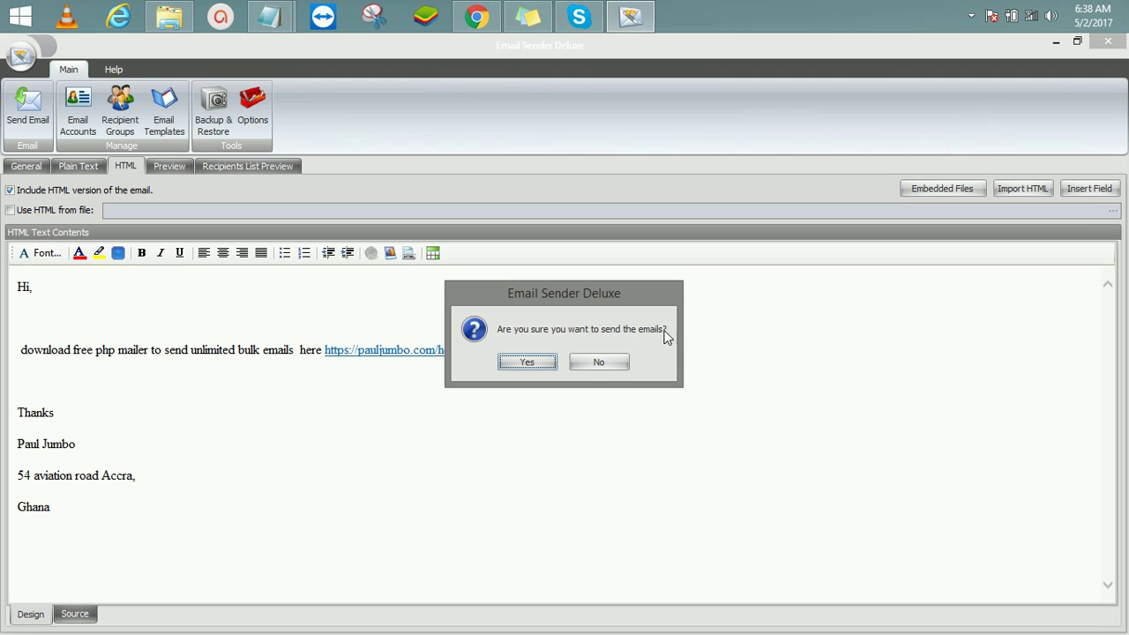
pyautogui.click(527, 363)
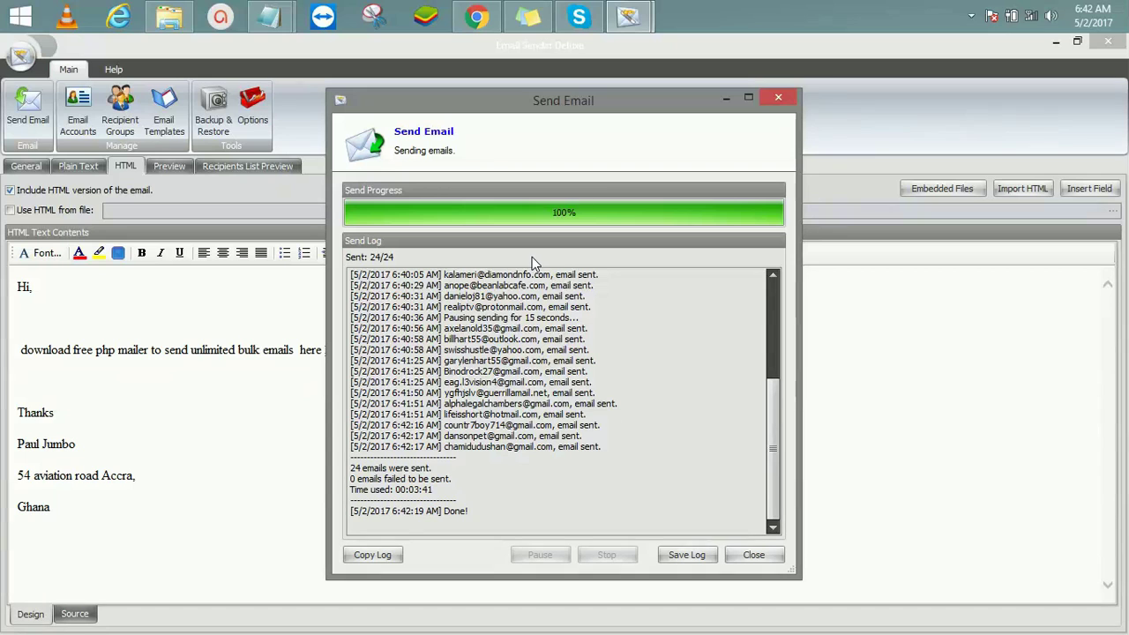
pyautogui.moveTo(603, 447); pyautogui.dragTo(349, 259)
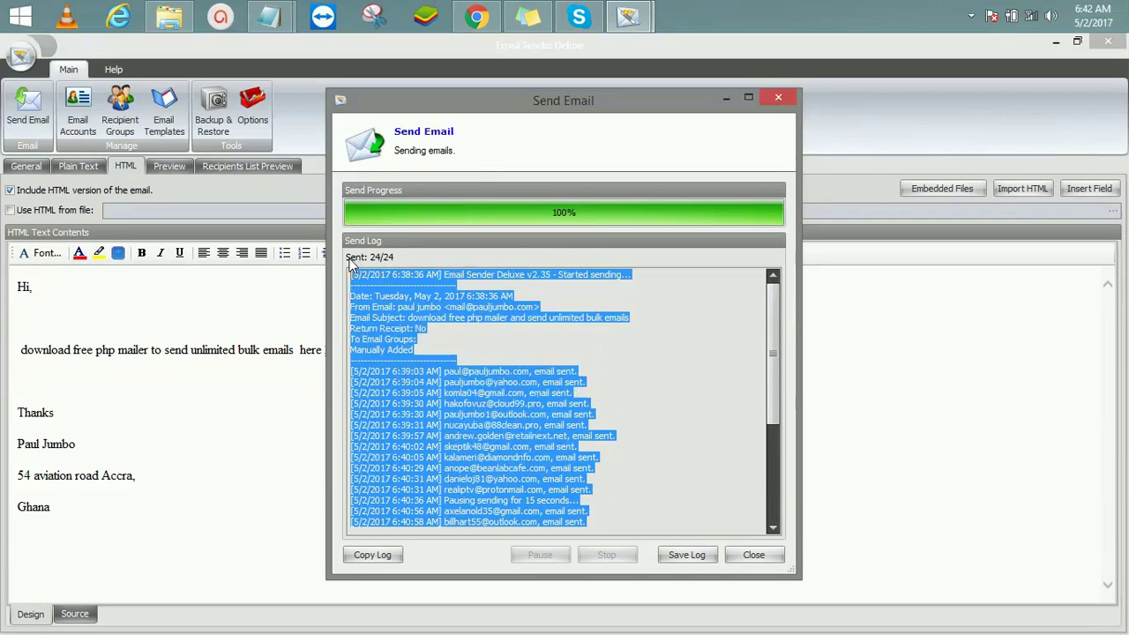
pyautogui.click(743, 397)
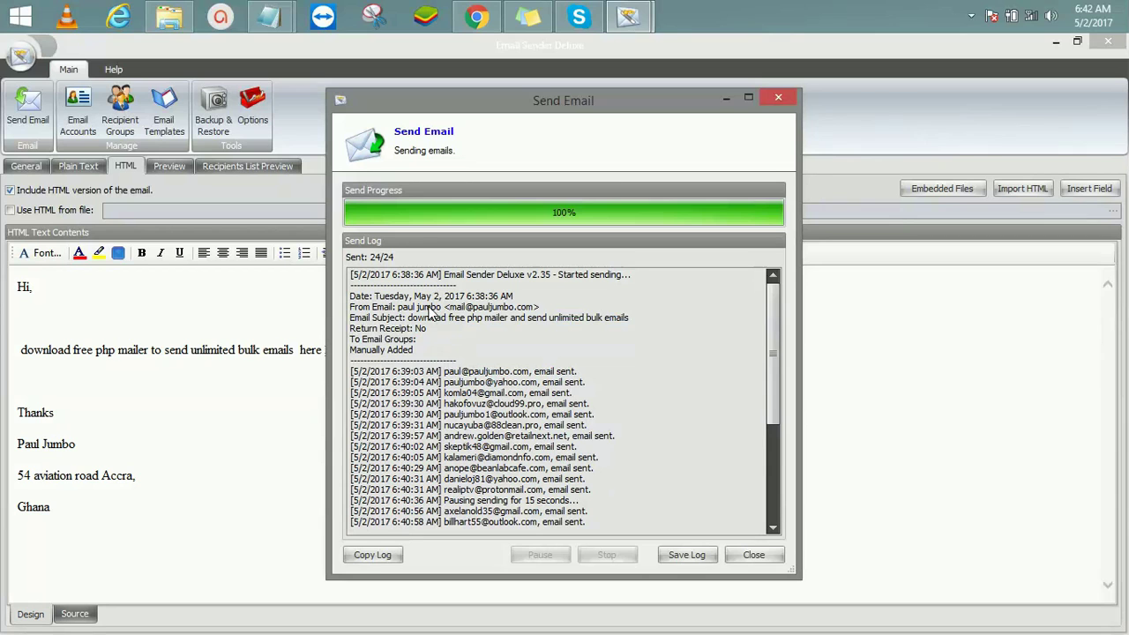
pyautogui.moveTo(773, 307); pyautogui.dragTo(763, 407)
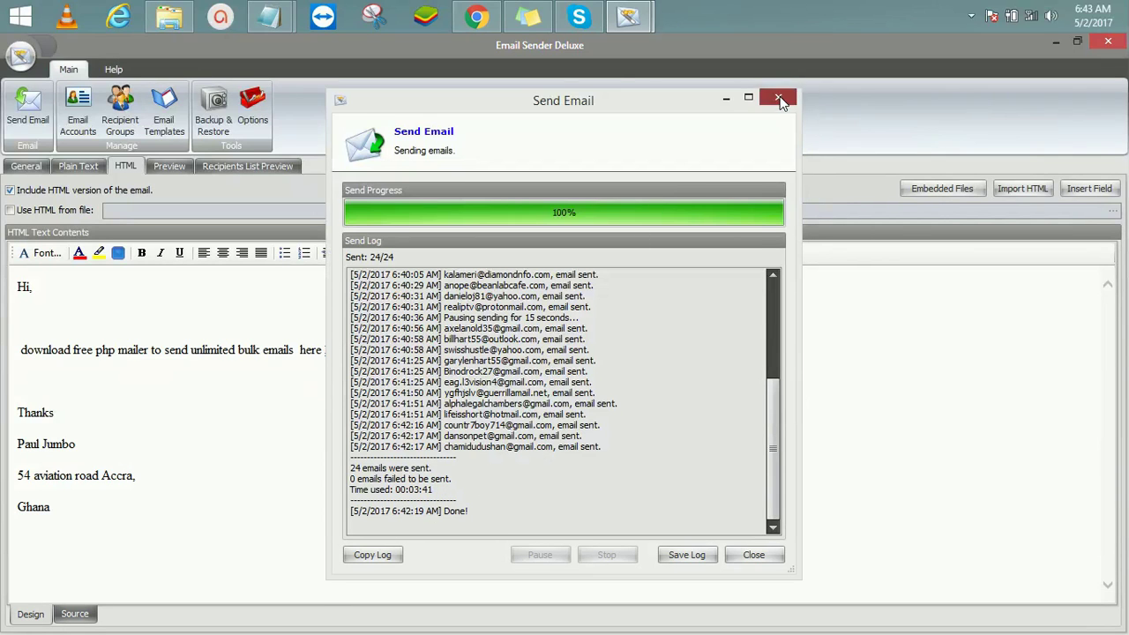
pyautogui.click(477, 18)
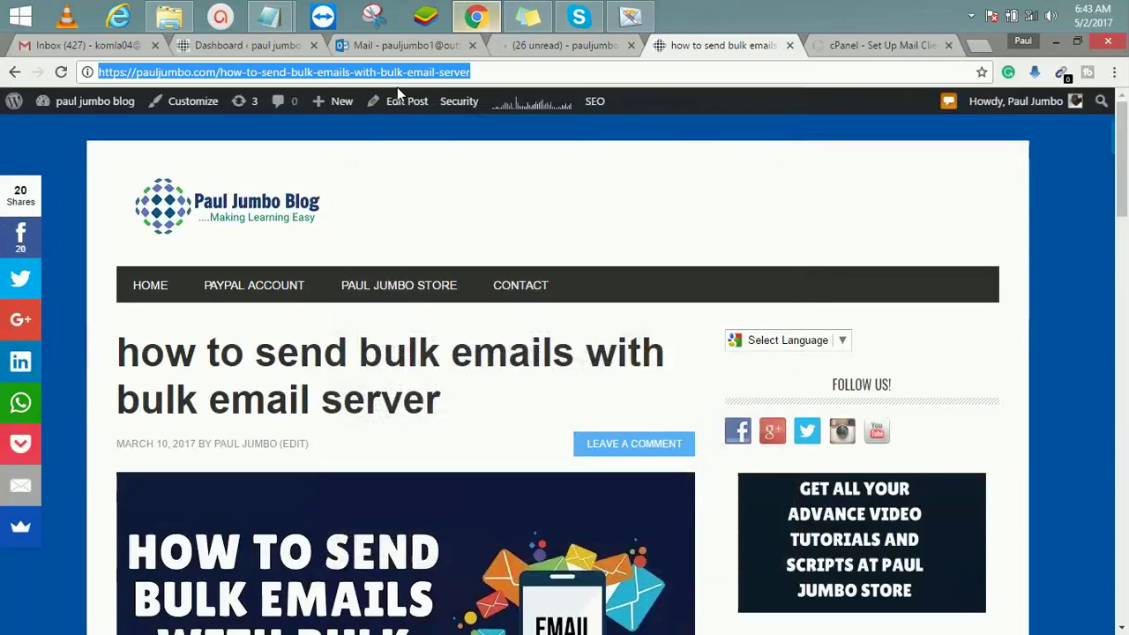
# Step: Refresh the Gmail inbox to find the new php mailer email at the top
pyautogui.click(74, 42)
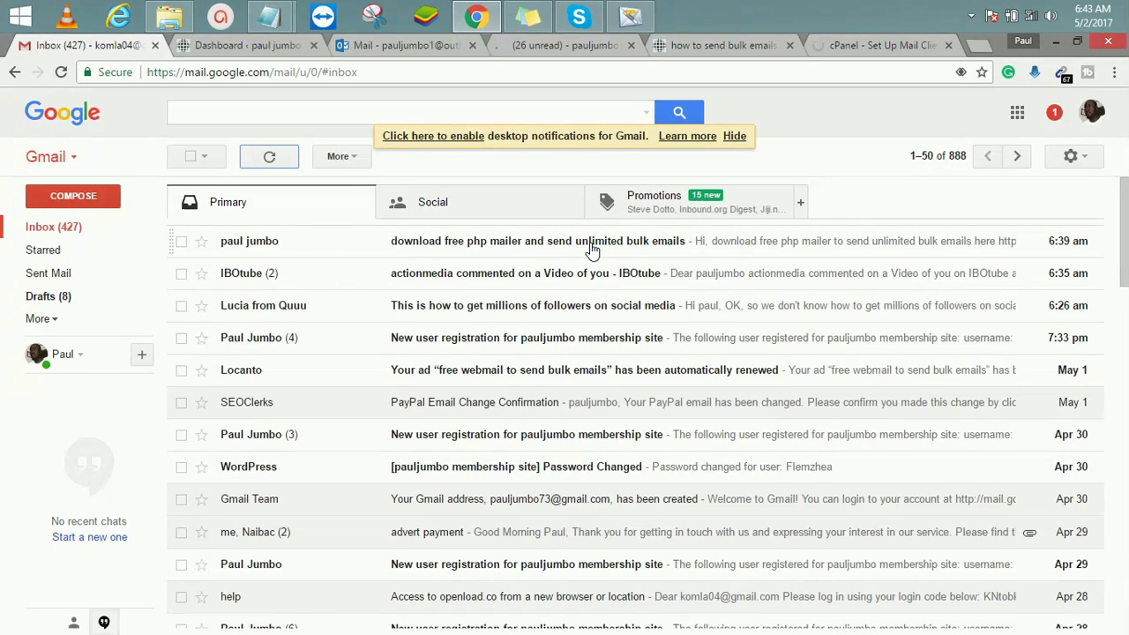
pyautogui.click(529, 215)
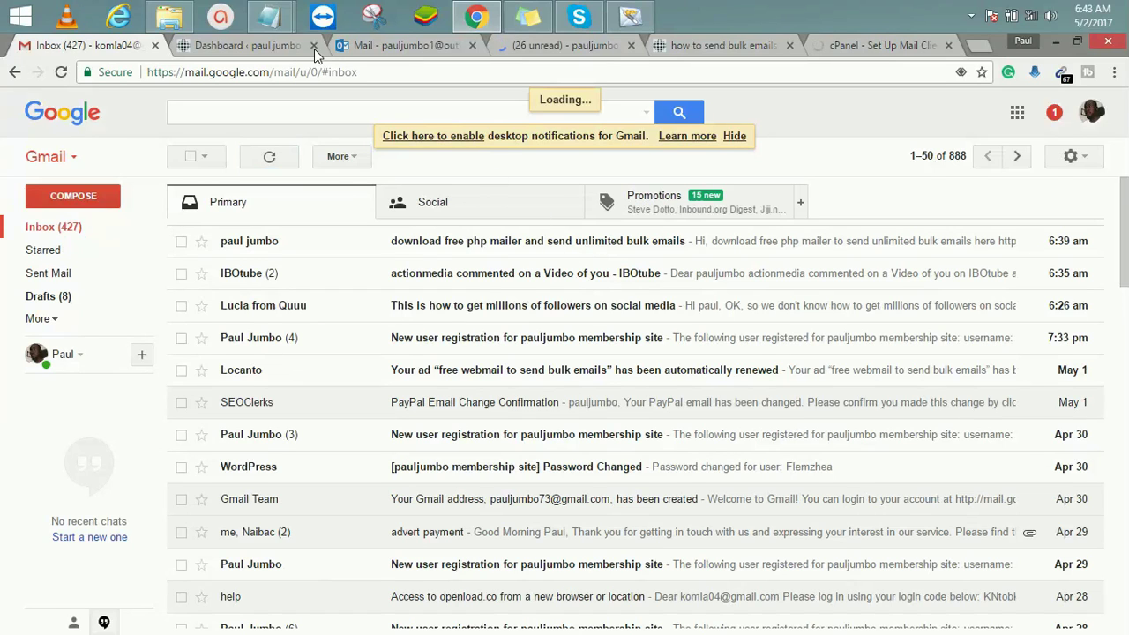
pyautogui.click(402, 49)
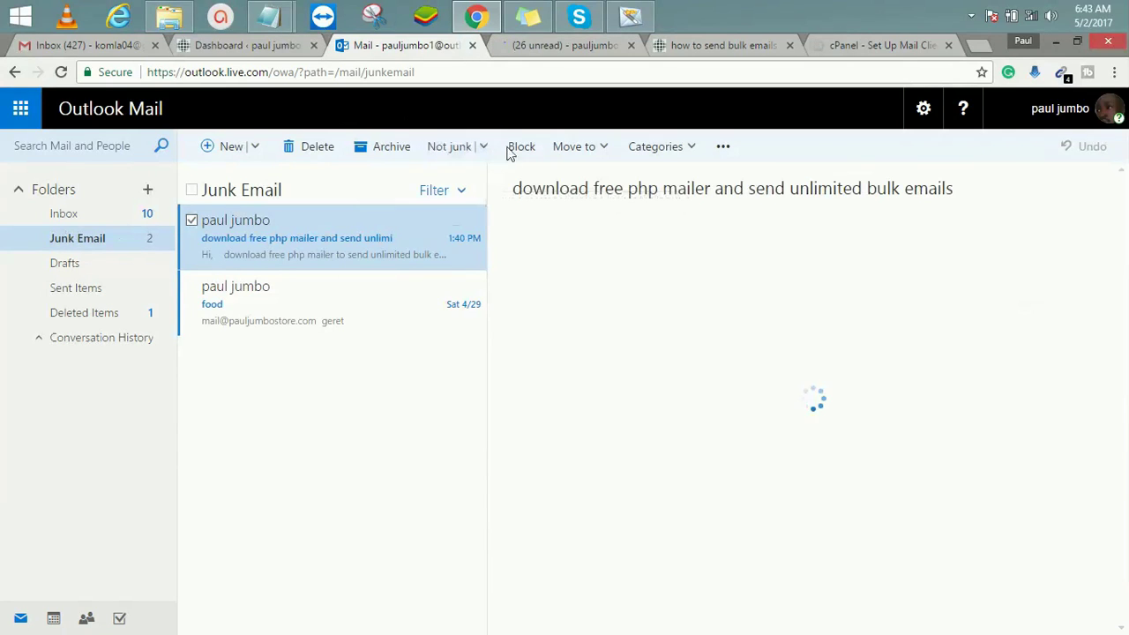
# Step: Show the Outlook Inbox folder after finding the email in Junk Email
pyautogui.click(82, 215)
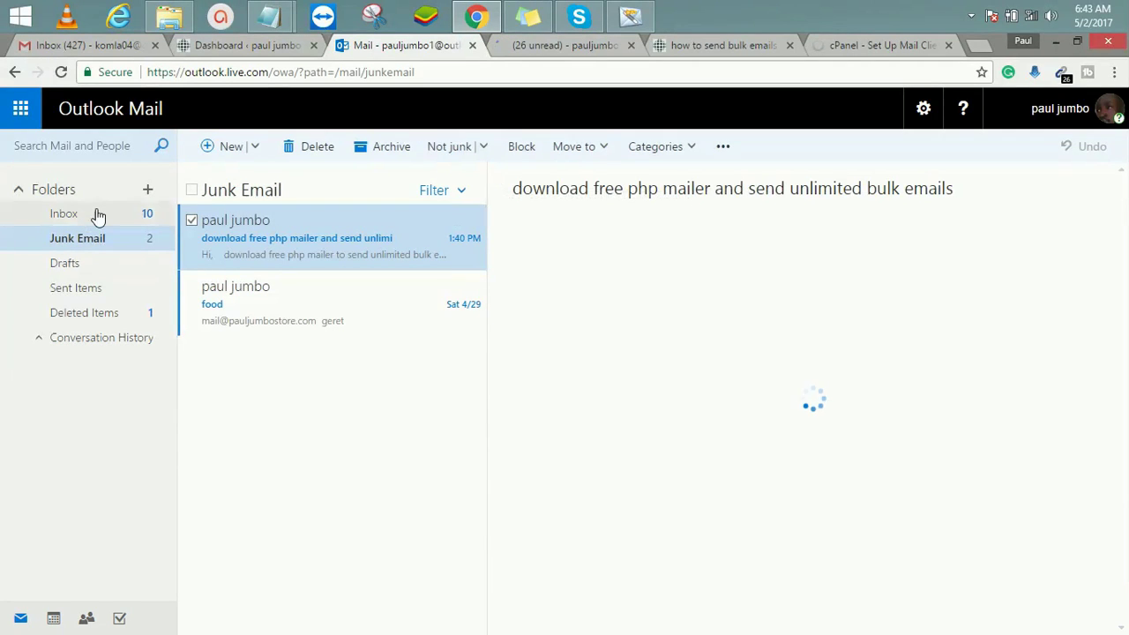
# Step: Open the 'download free php mailer and send unlimited bulk emails' message in Yahoo Mail
pyautogui.click(563, 49)
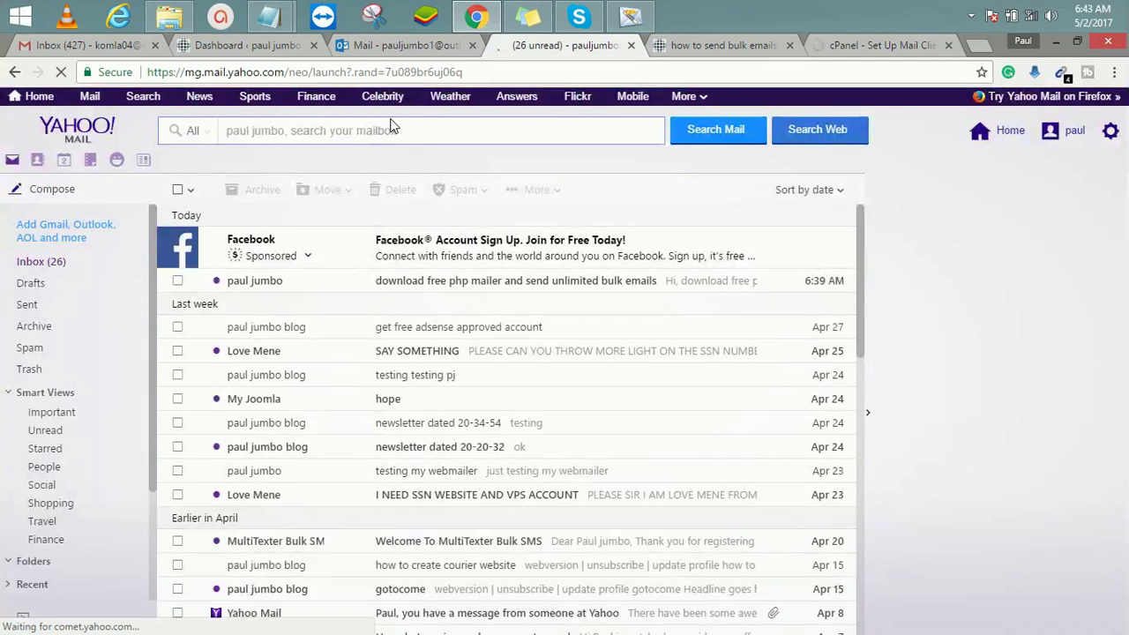
pyautogui.click(438, 280)
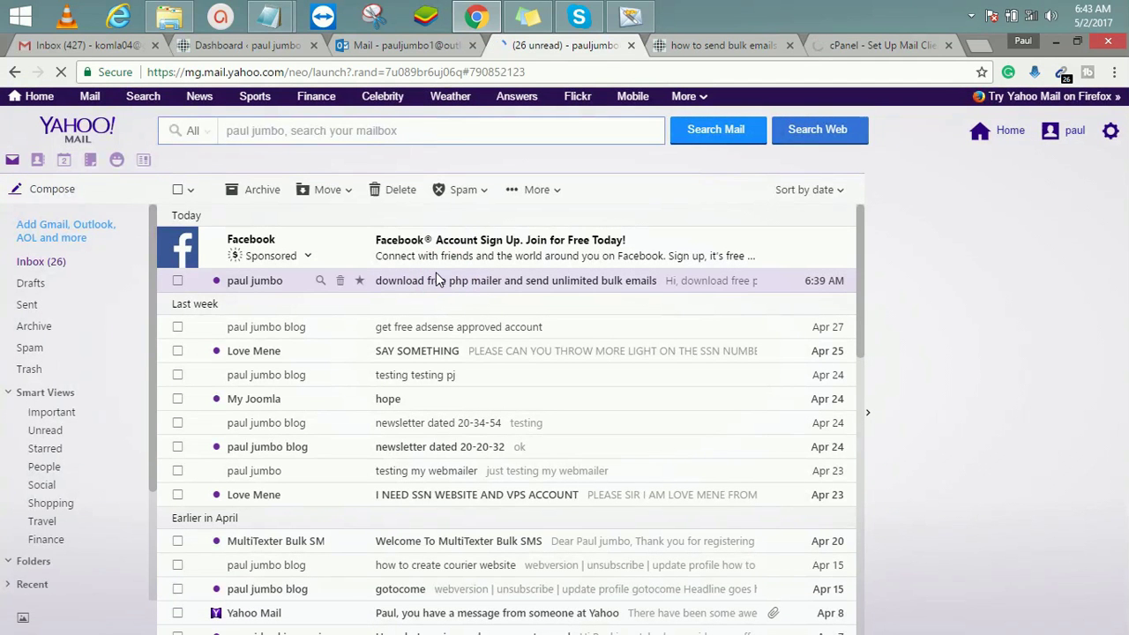